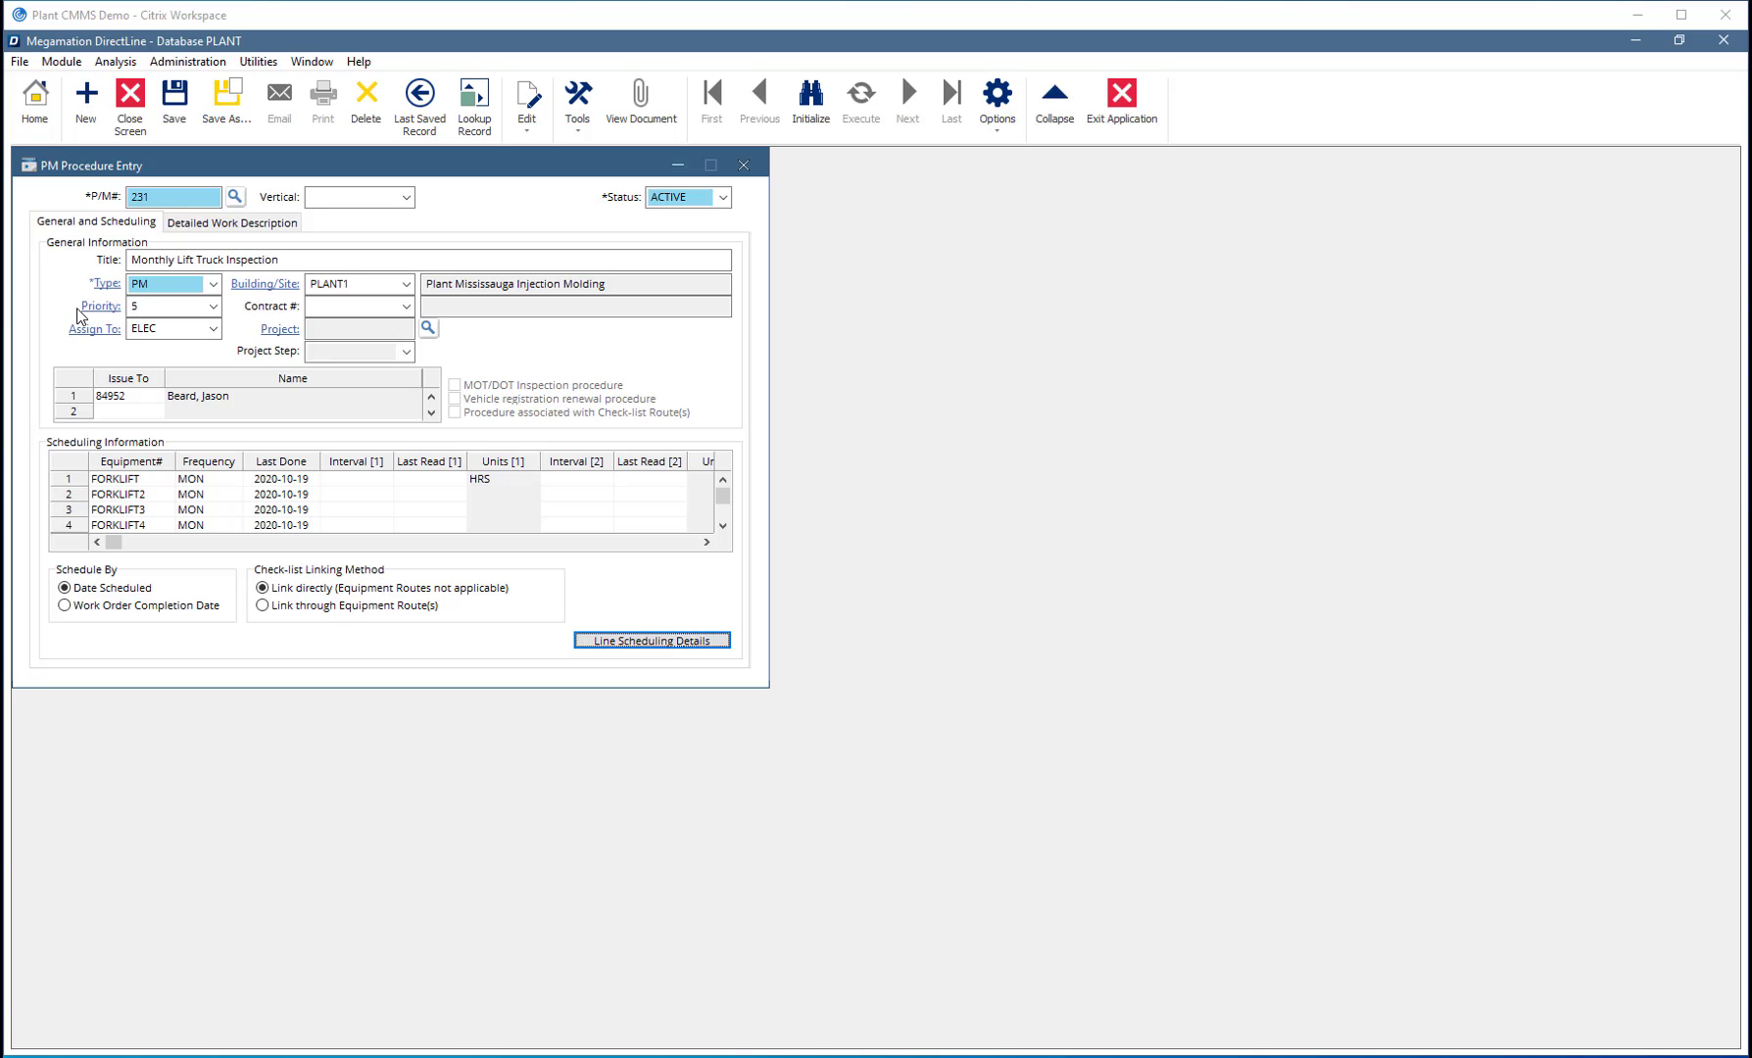
Open Line Scheduling Details for PM 231 to start the FORKLIFT (Toyota Lift #1) detail entry
click(652, 640)
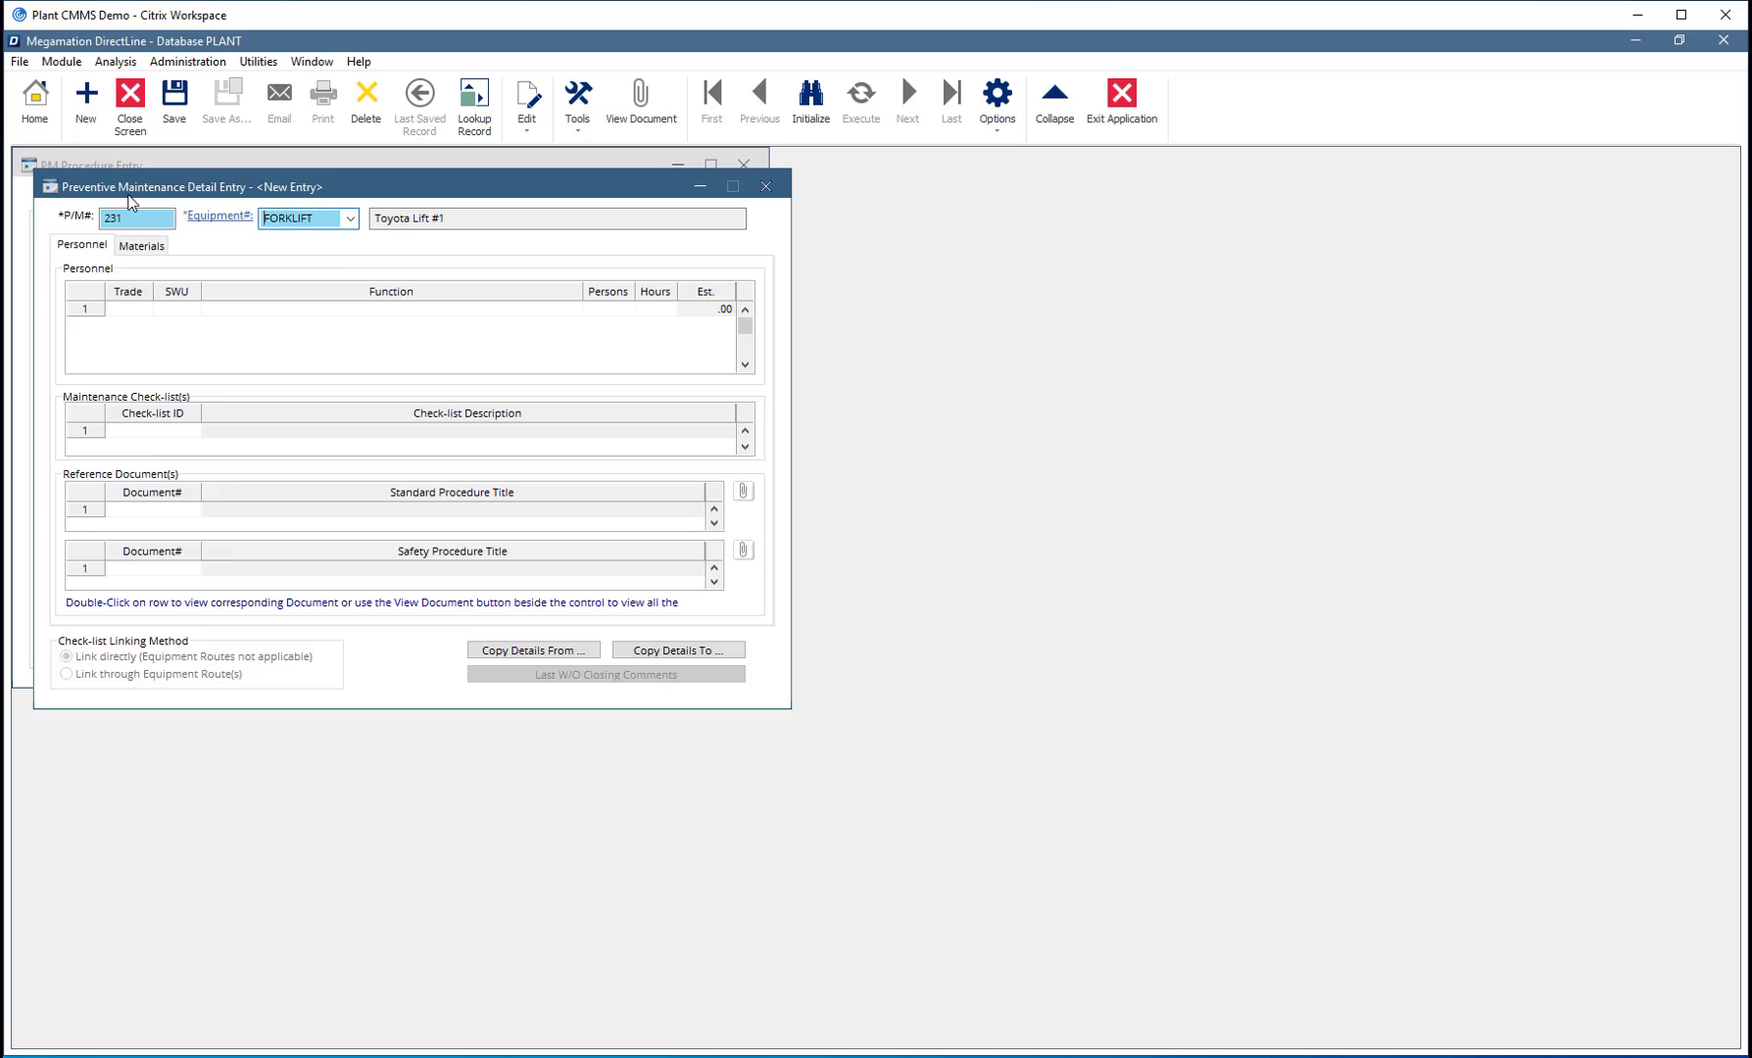
click(351, 218)
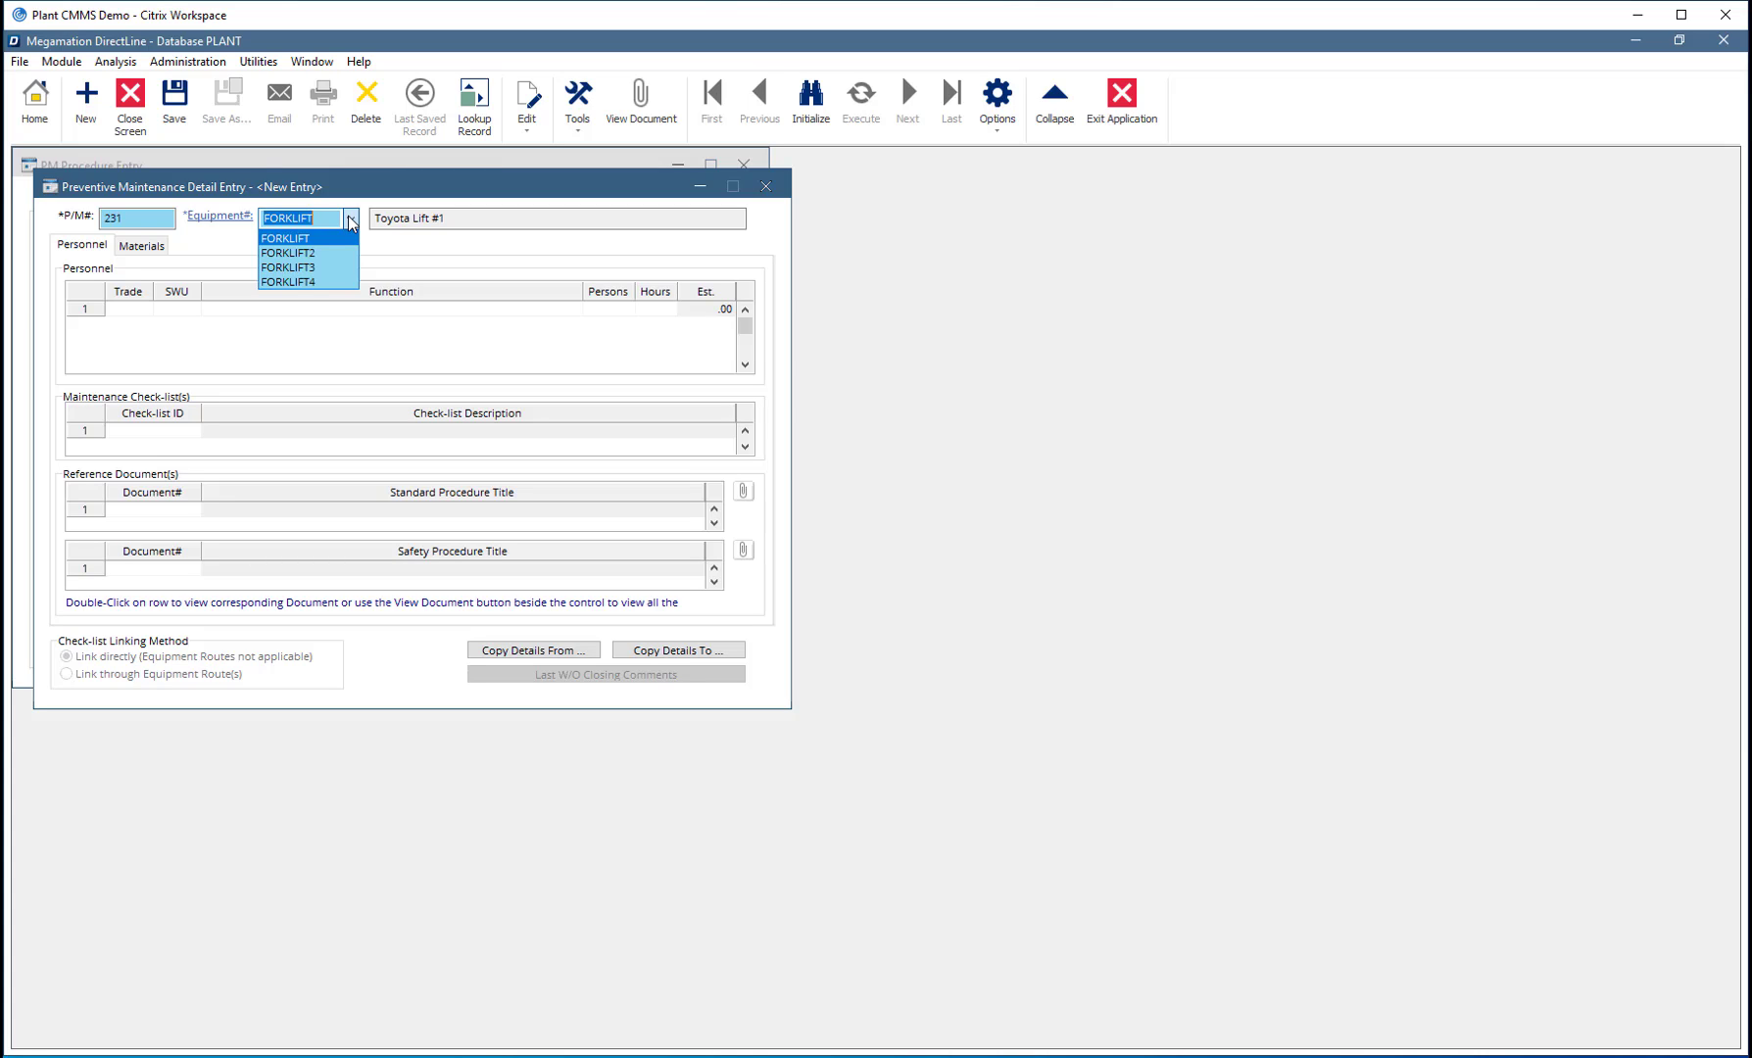
click(351, 220)
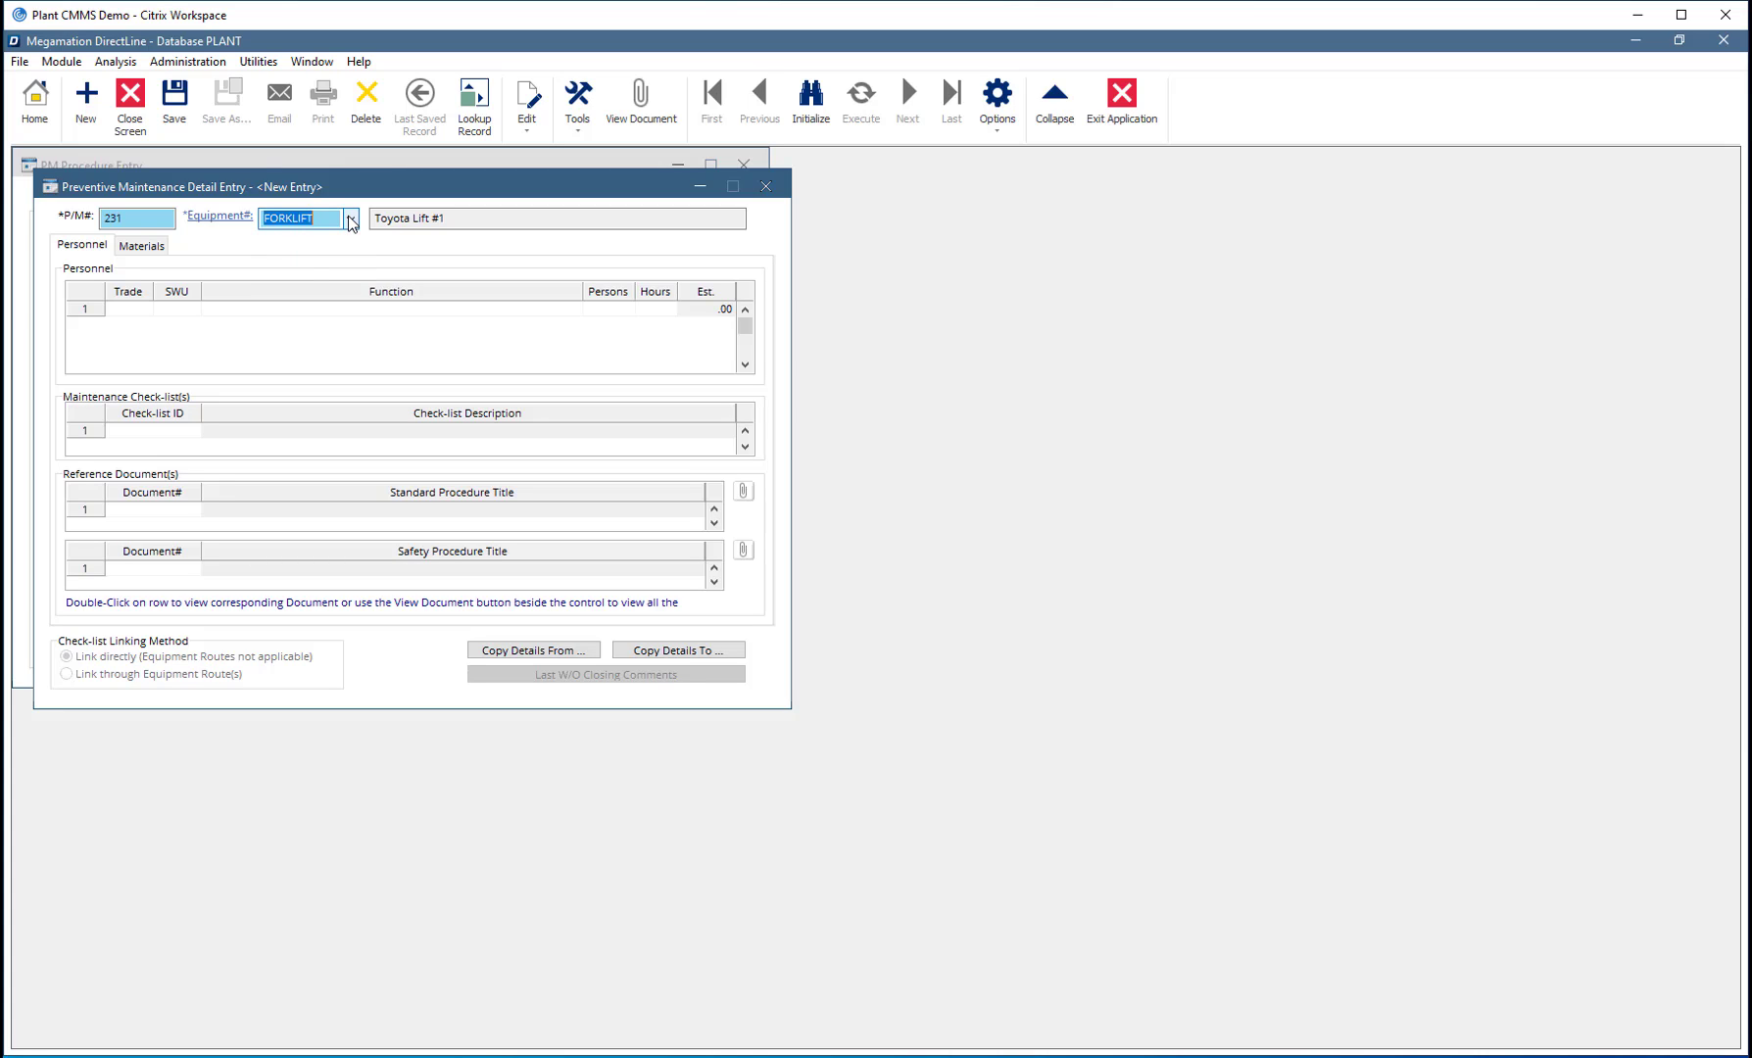
Add a MECH trade line in row 1: Complete Inspection, 1 person, 2 hours
click(122, 305)
click(143, 311)
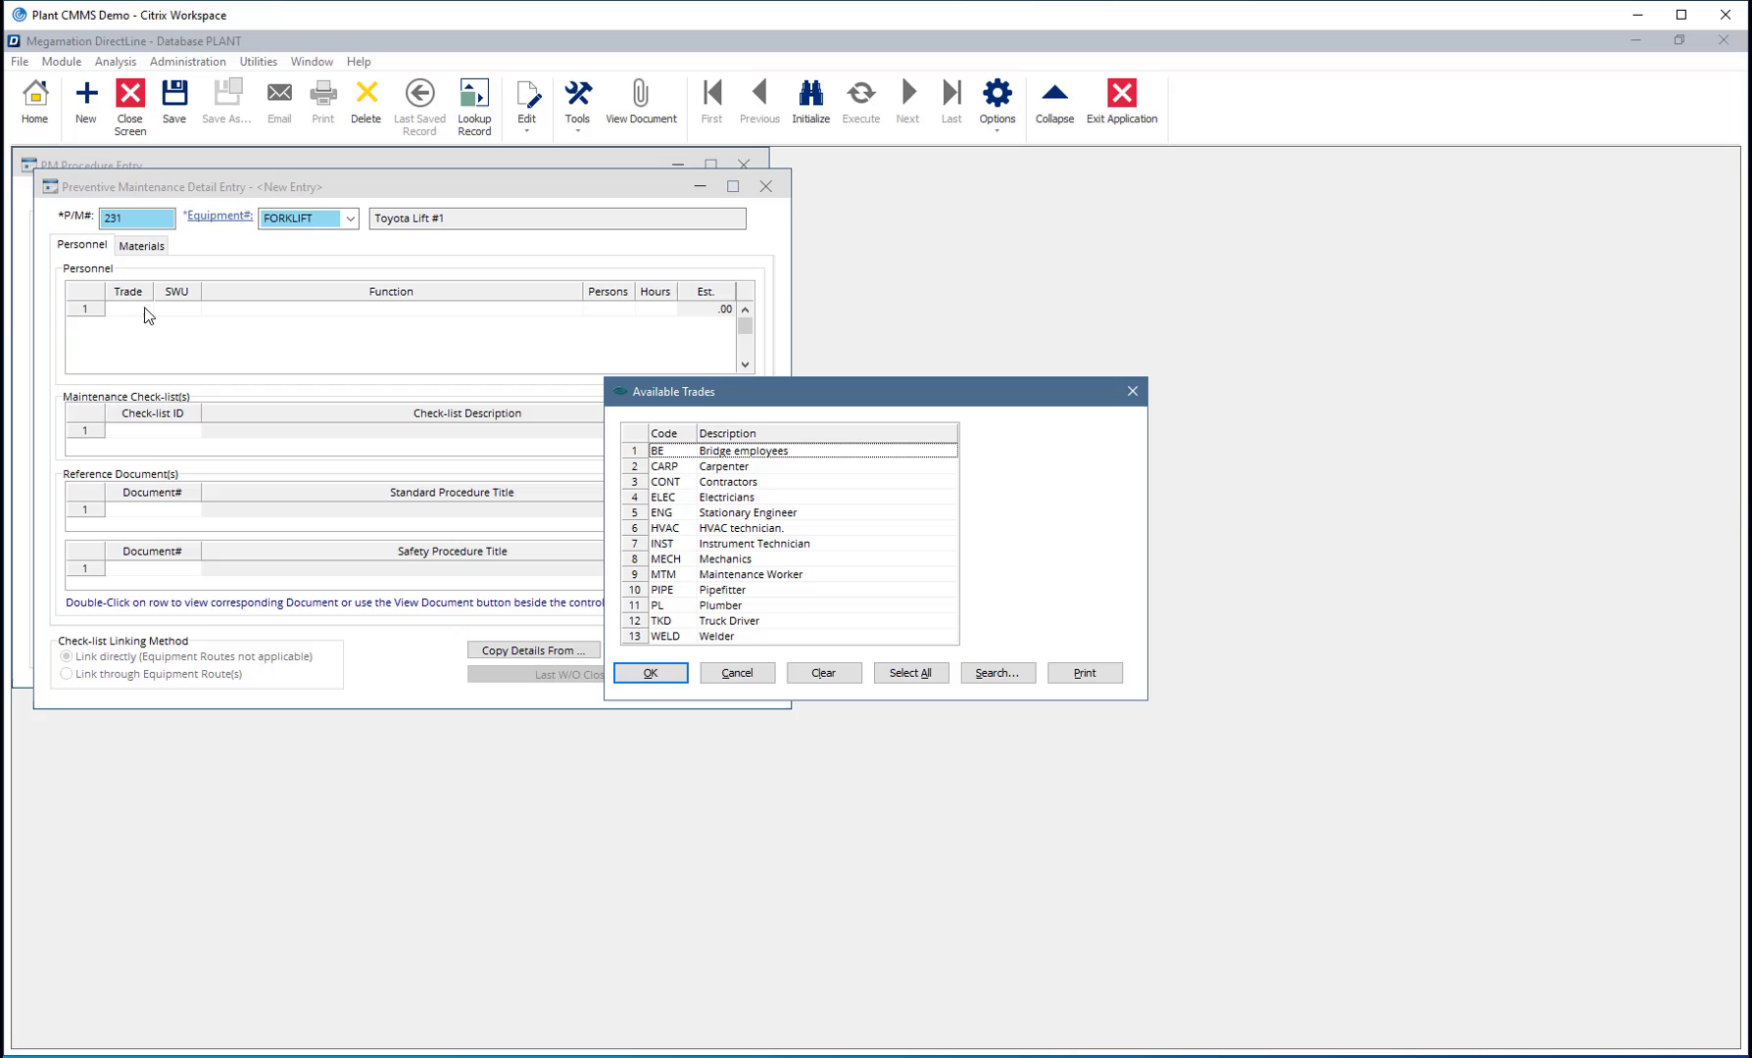
click(738, 561)
click(651, 673)
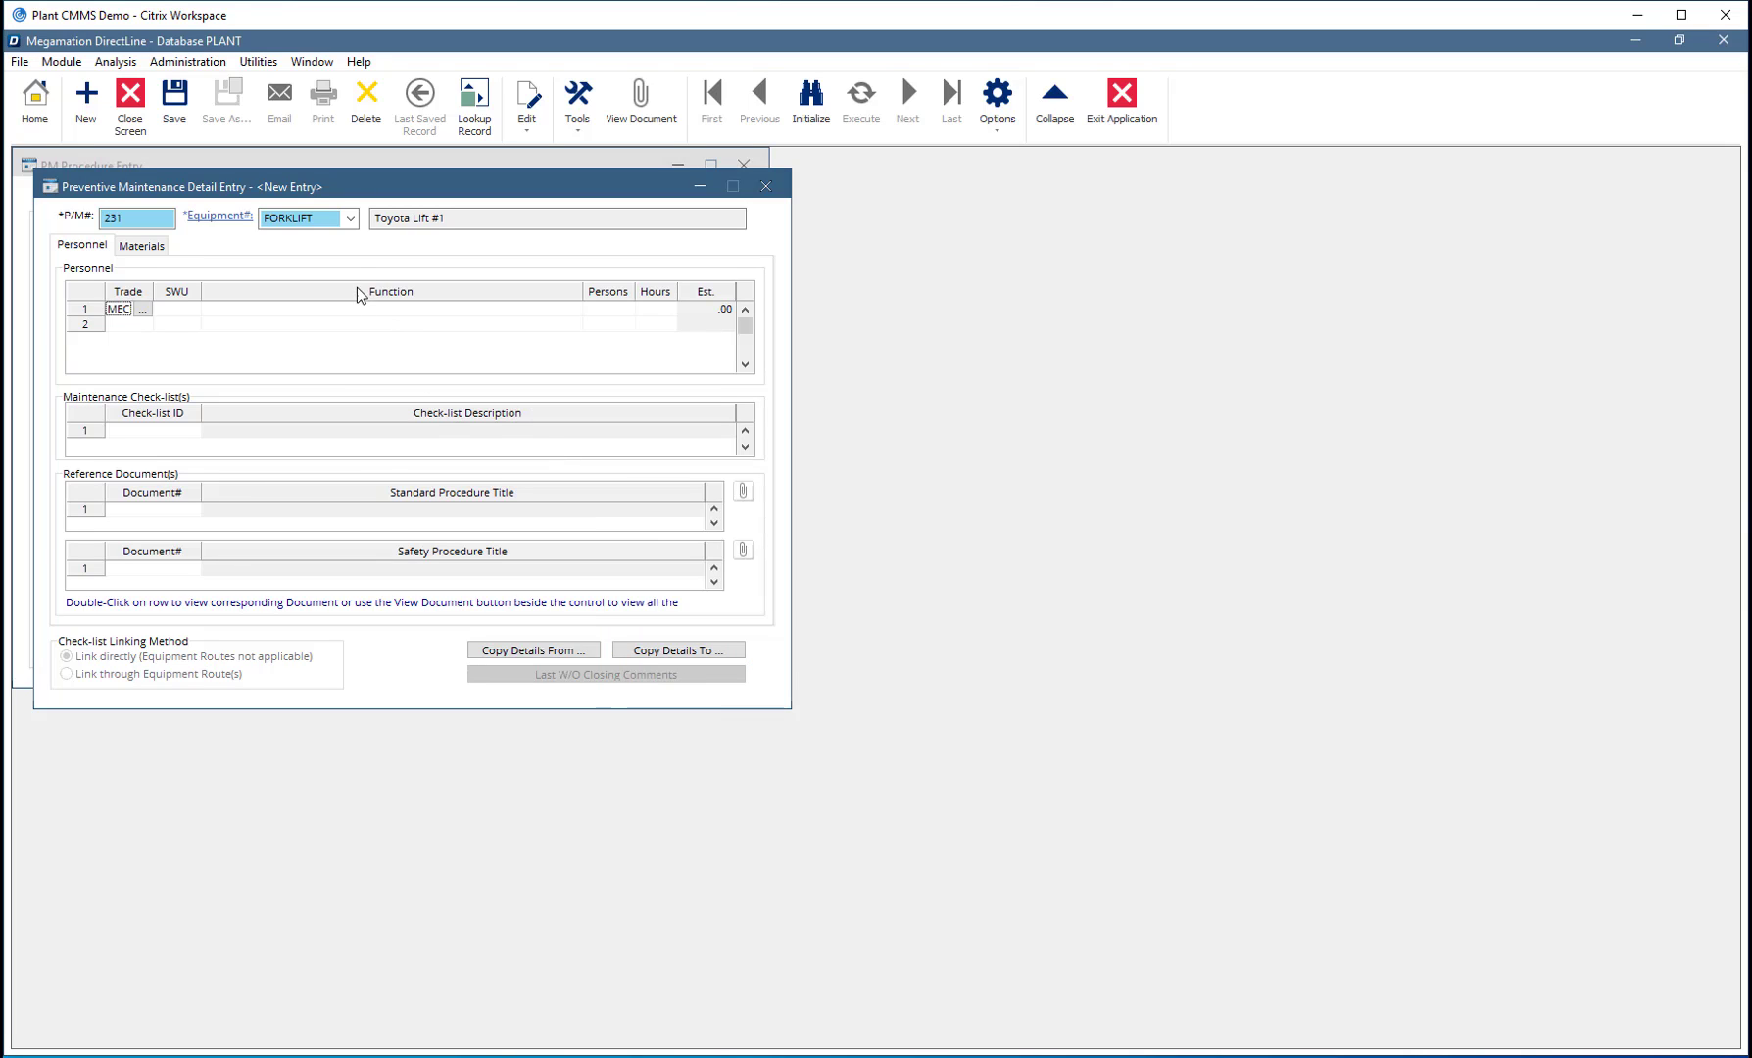
click(337, 309)
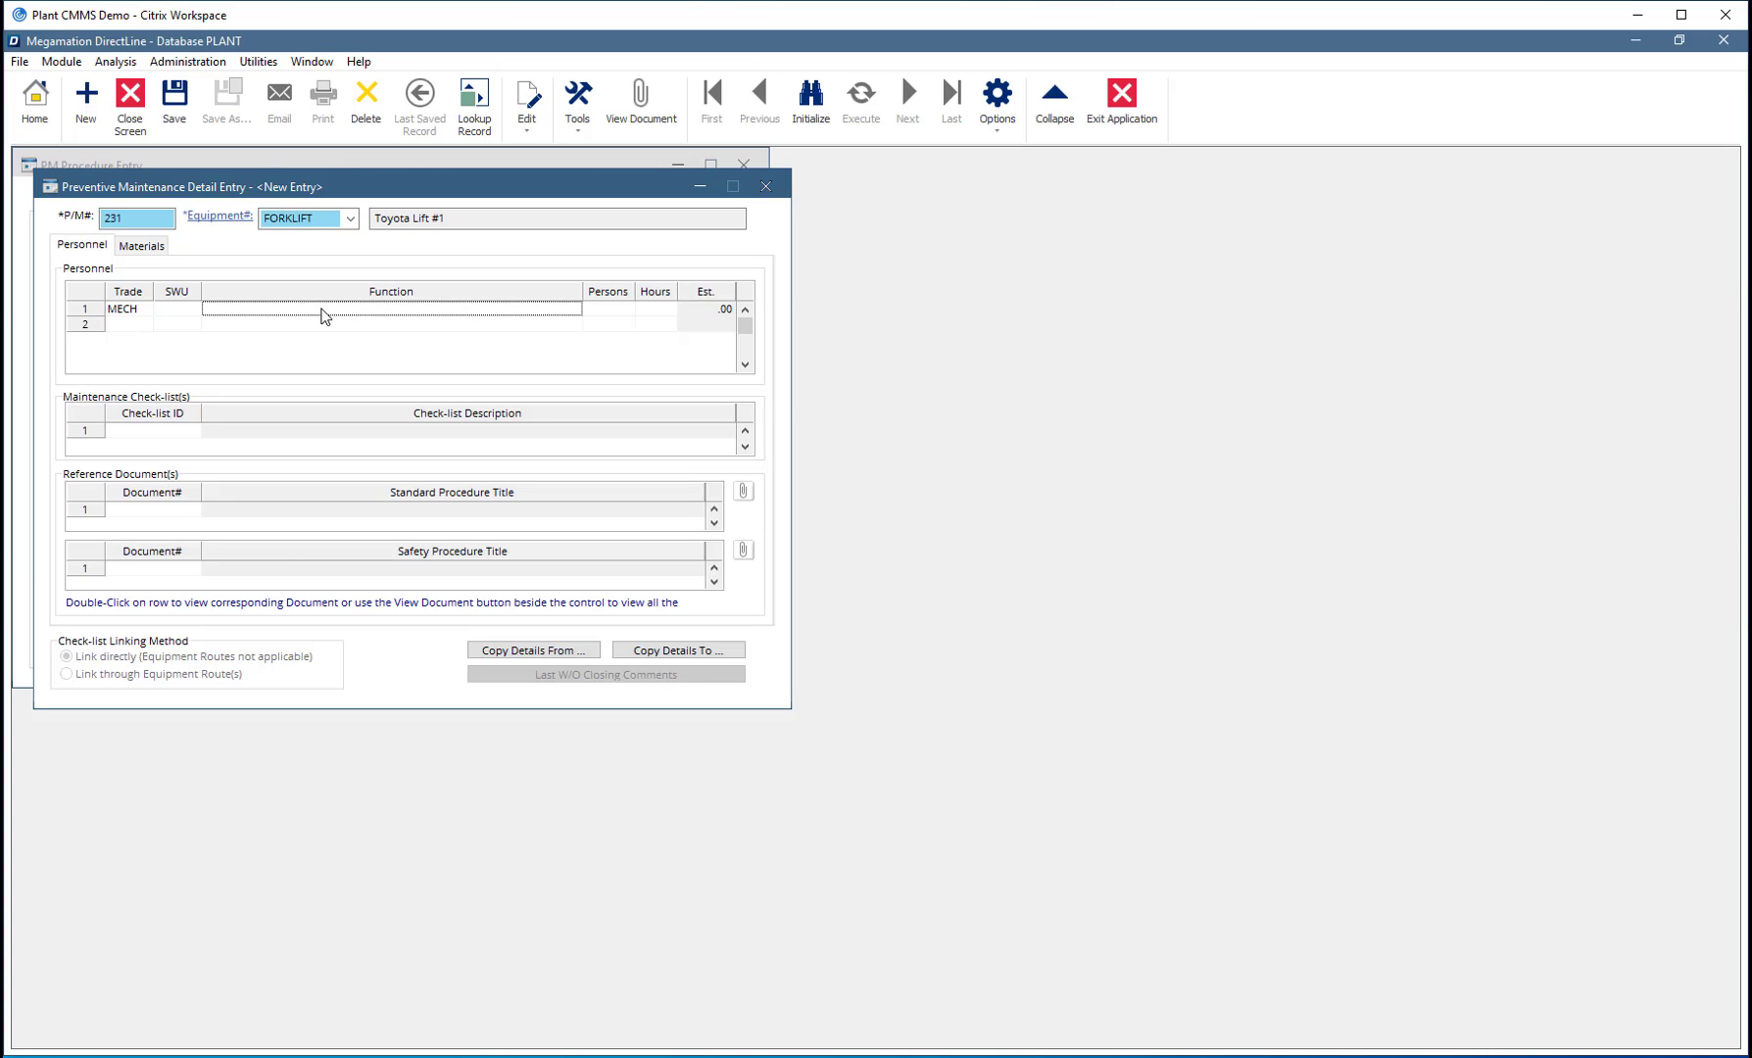
text(Complete Inspection)
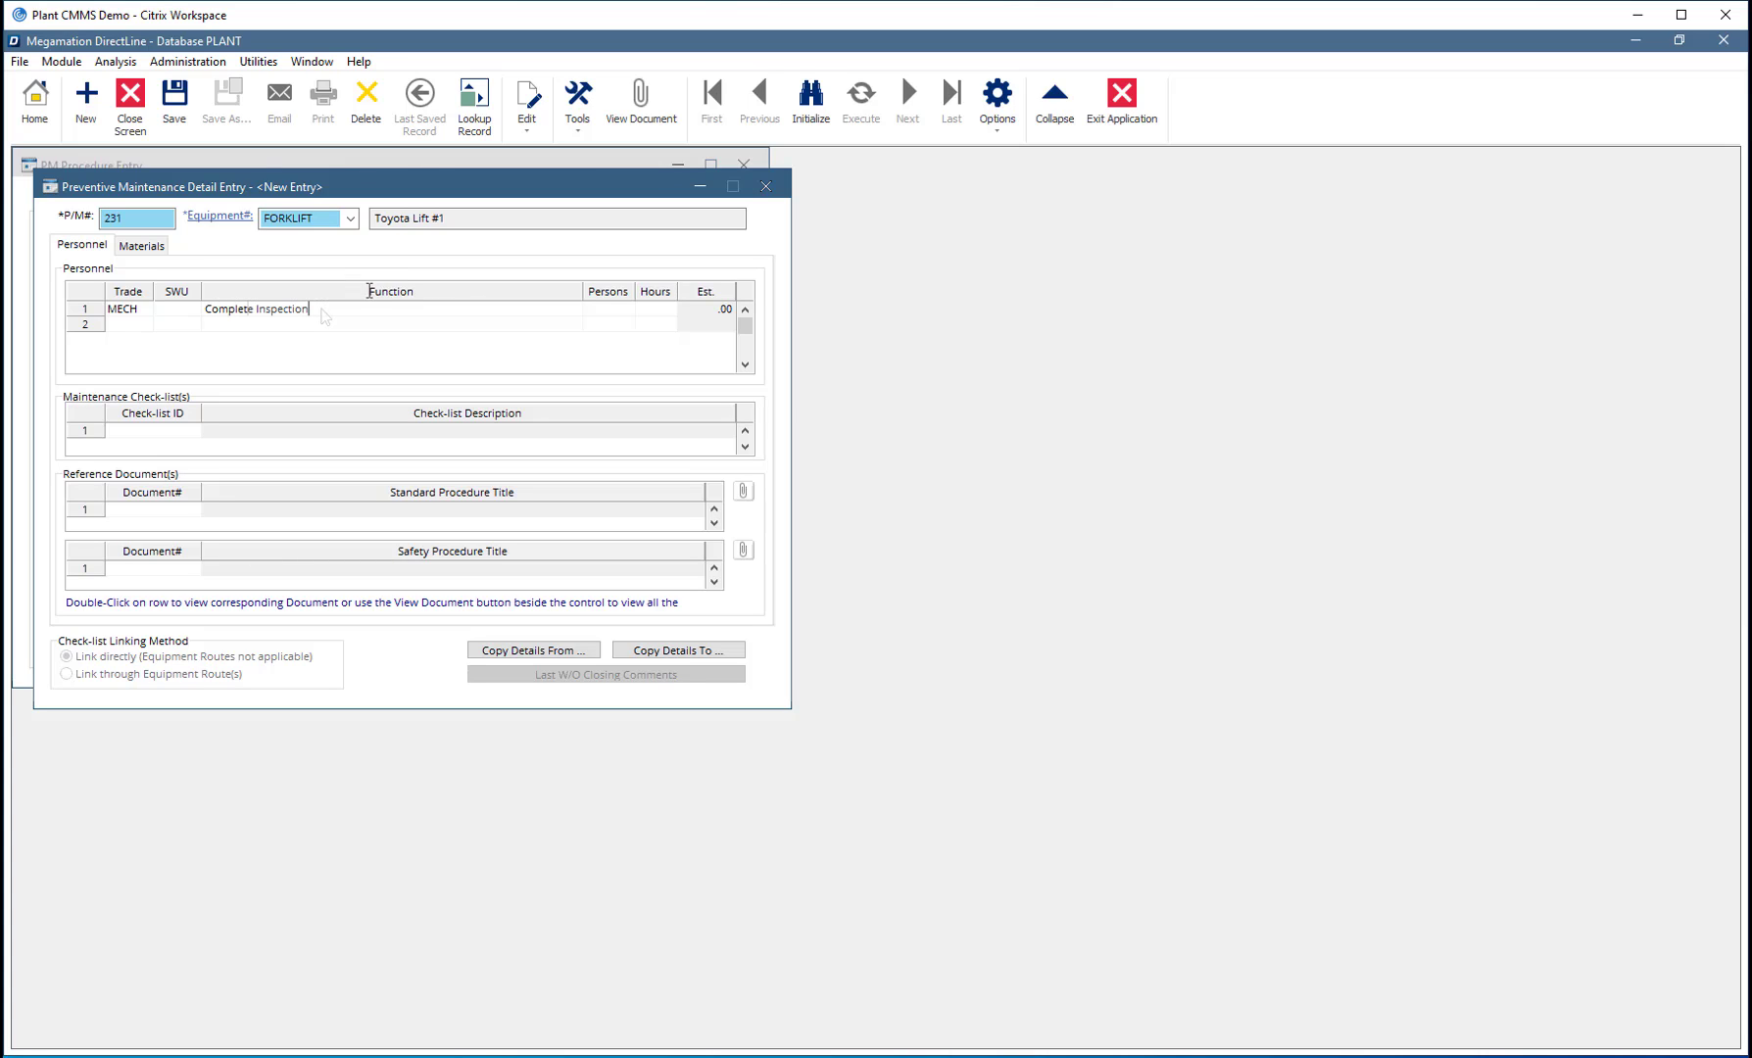
click(608, 306)
text(1)
click(654, 310)
text(2)
key(Tab)
Set the check-list ID to 10038 Mechanics Operations Checklist
click(148, 437)
click(189, 432)
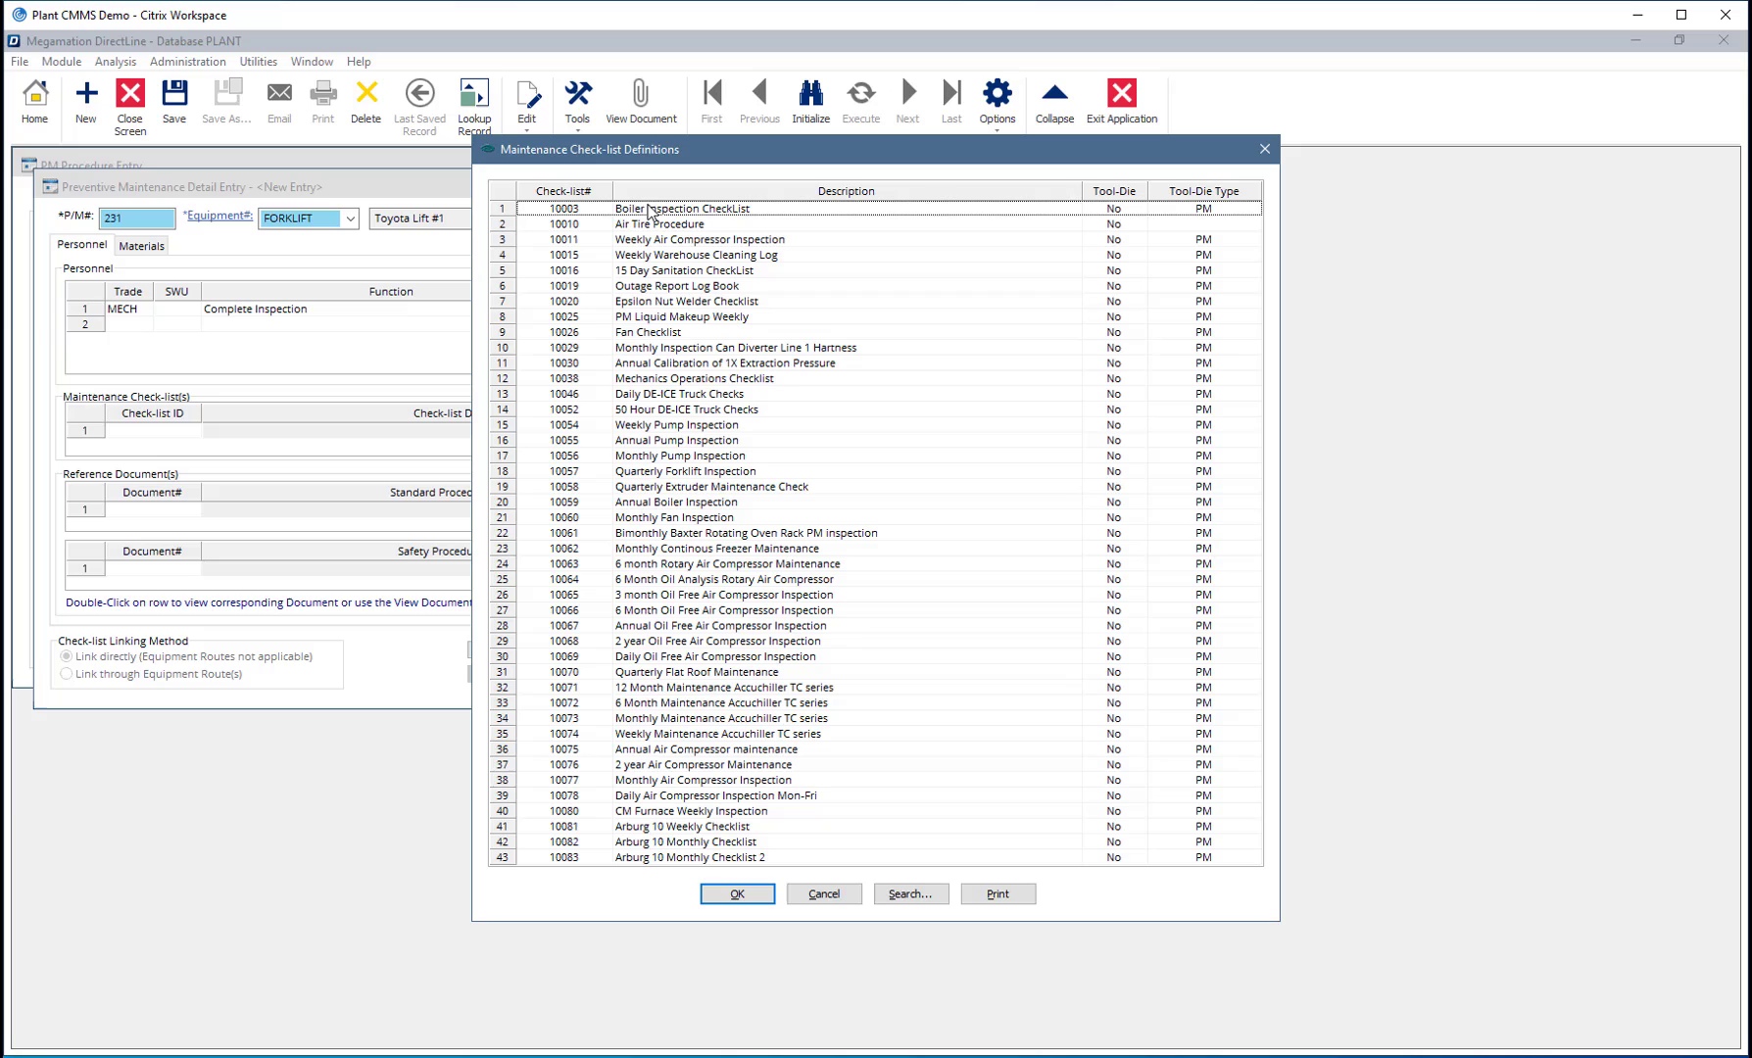
double_click(573, 383)
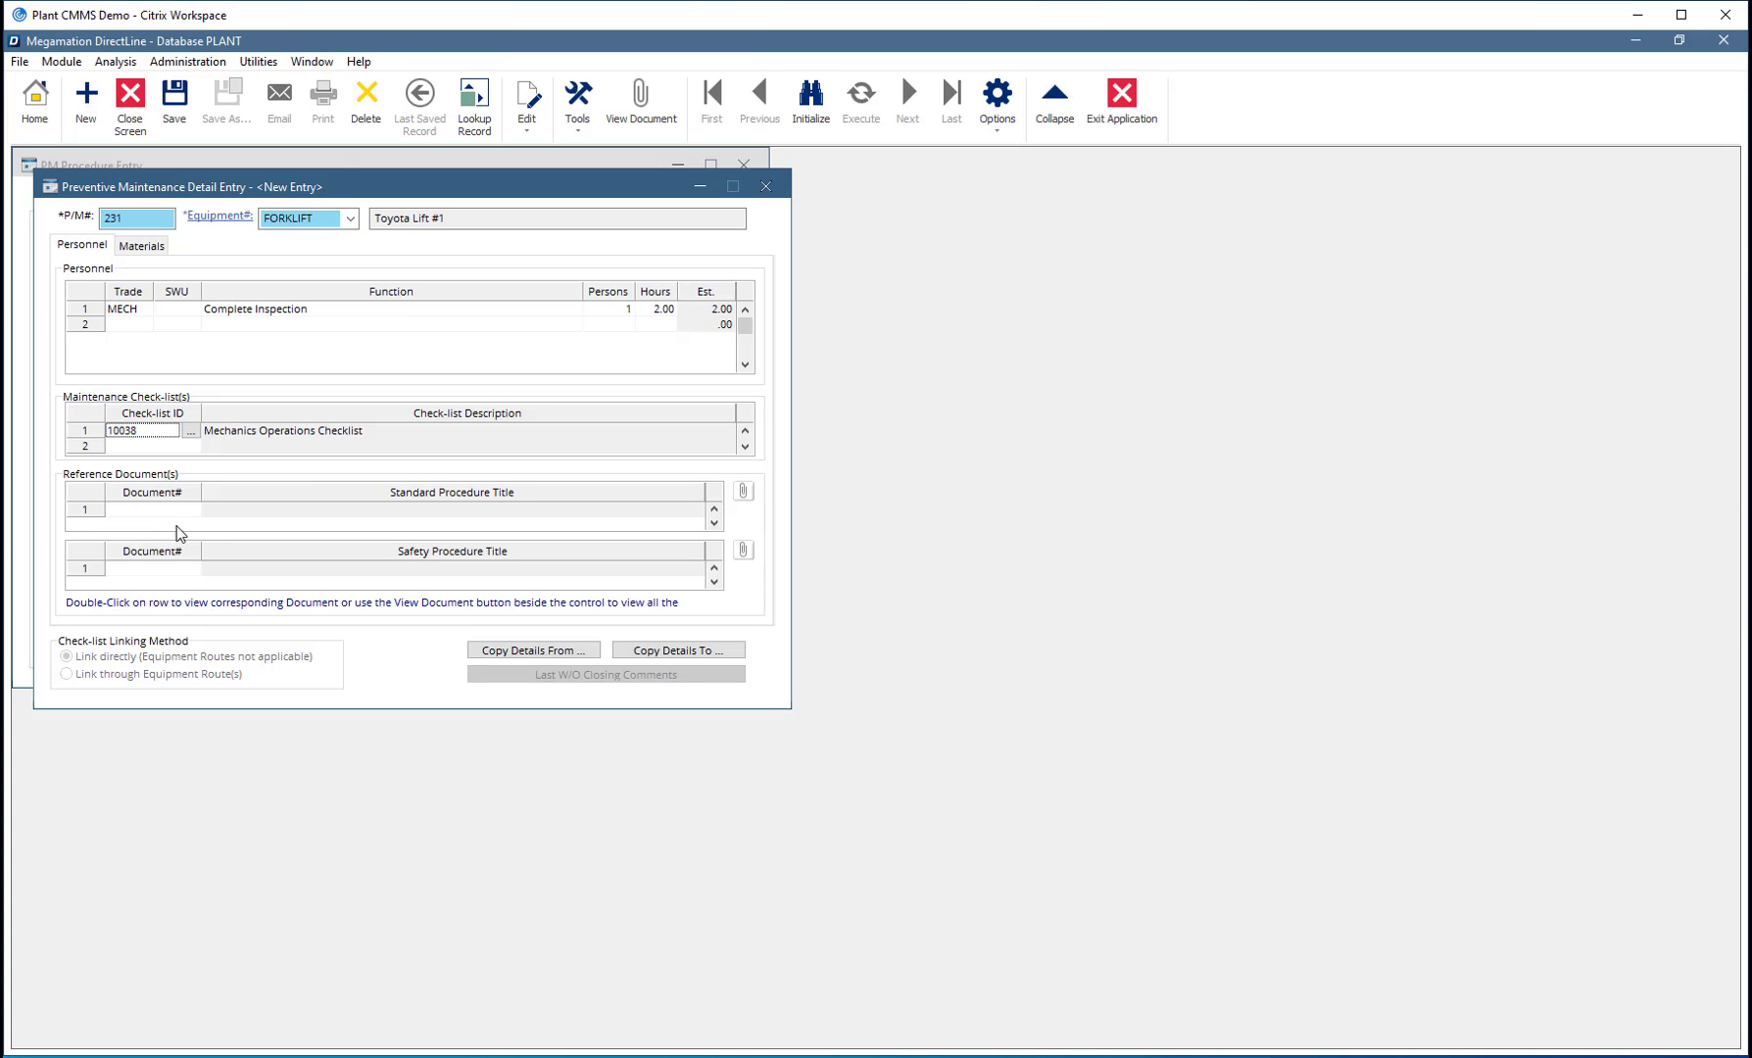
Set the Standard Procedure Document# to 10137 Forklift Diagram
click(154, 512)
click(191, 510)
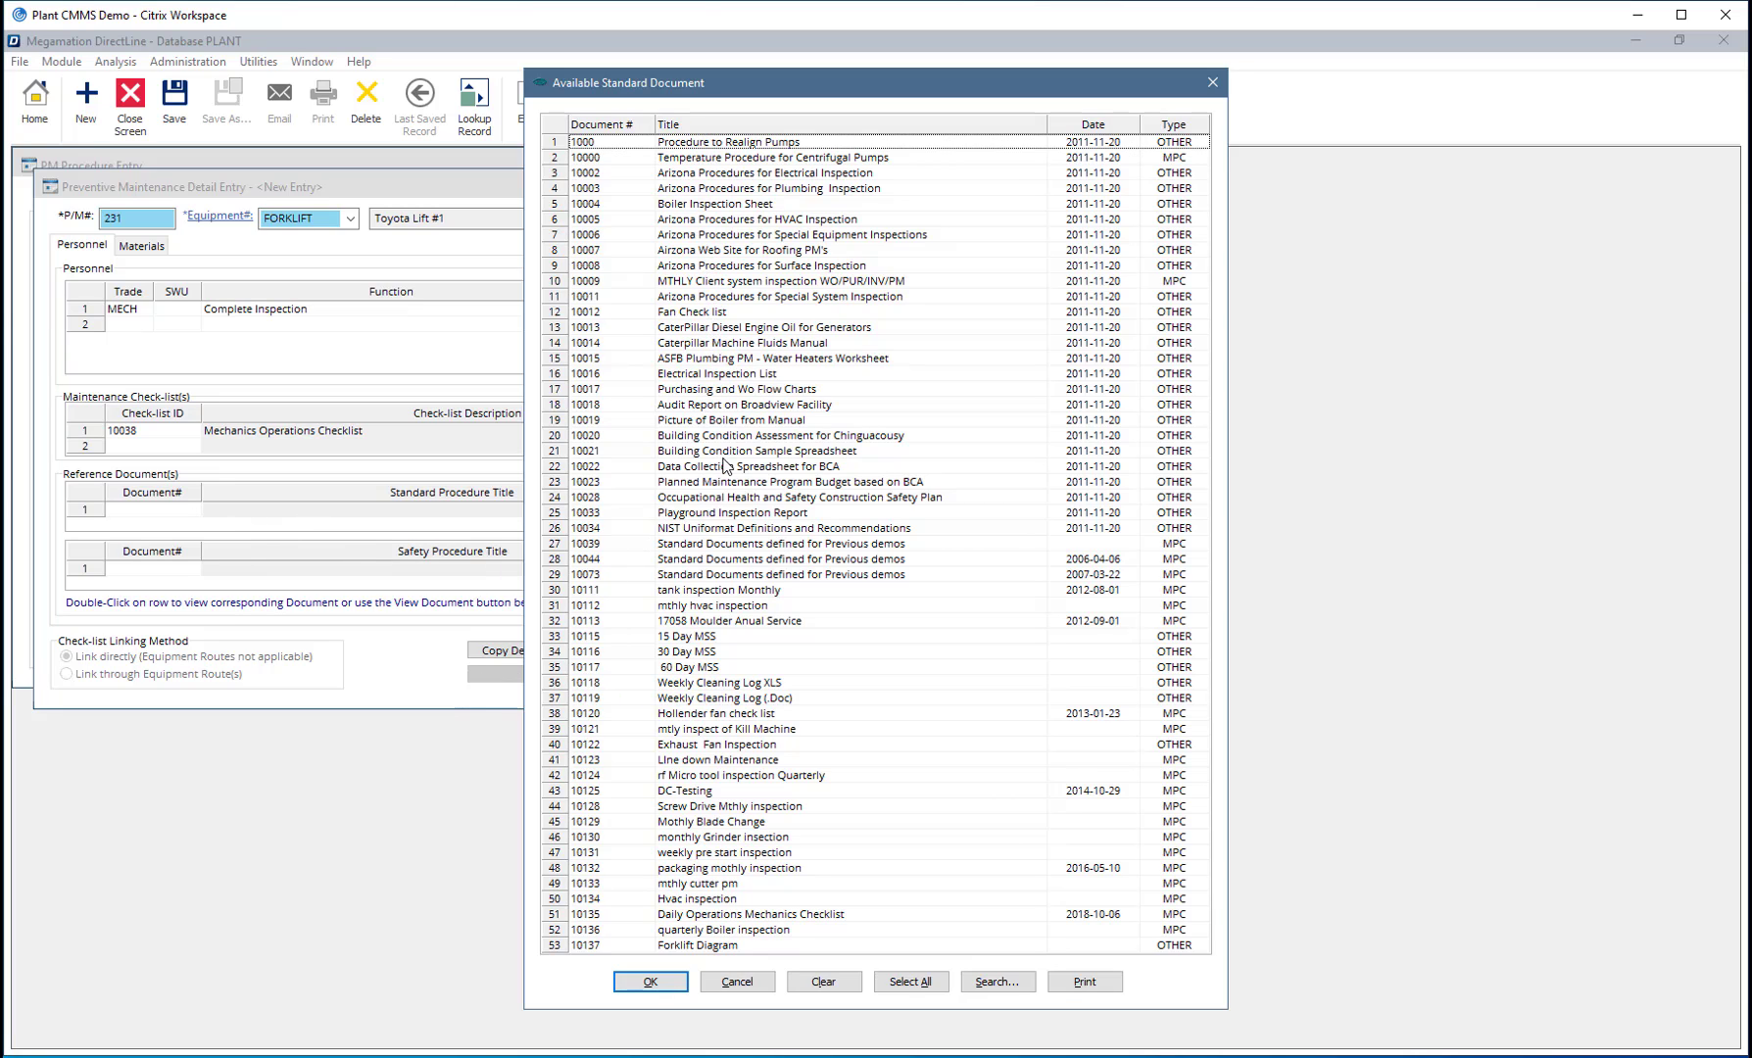
click(729, 945)
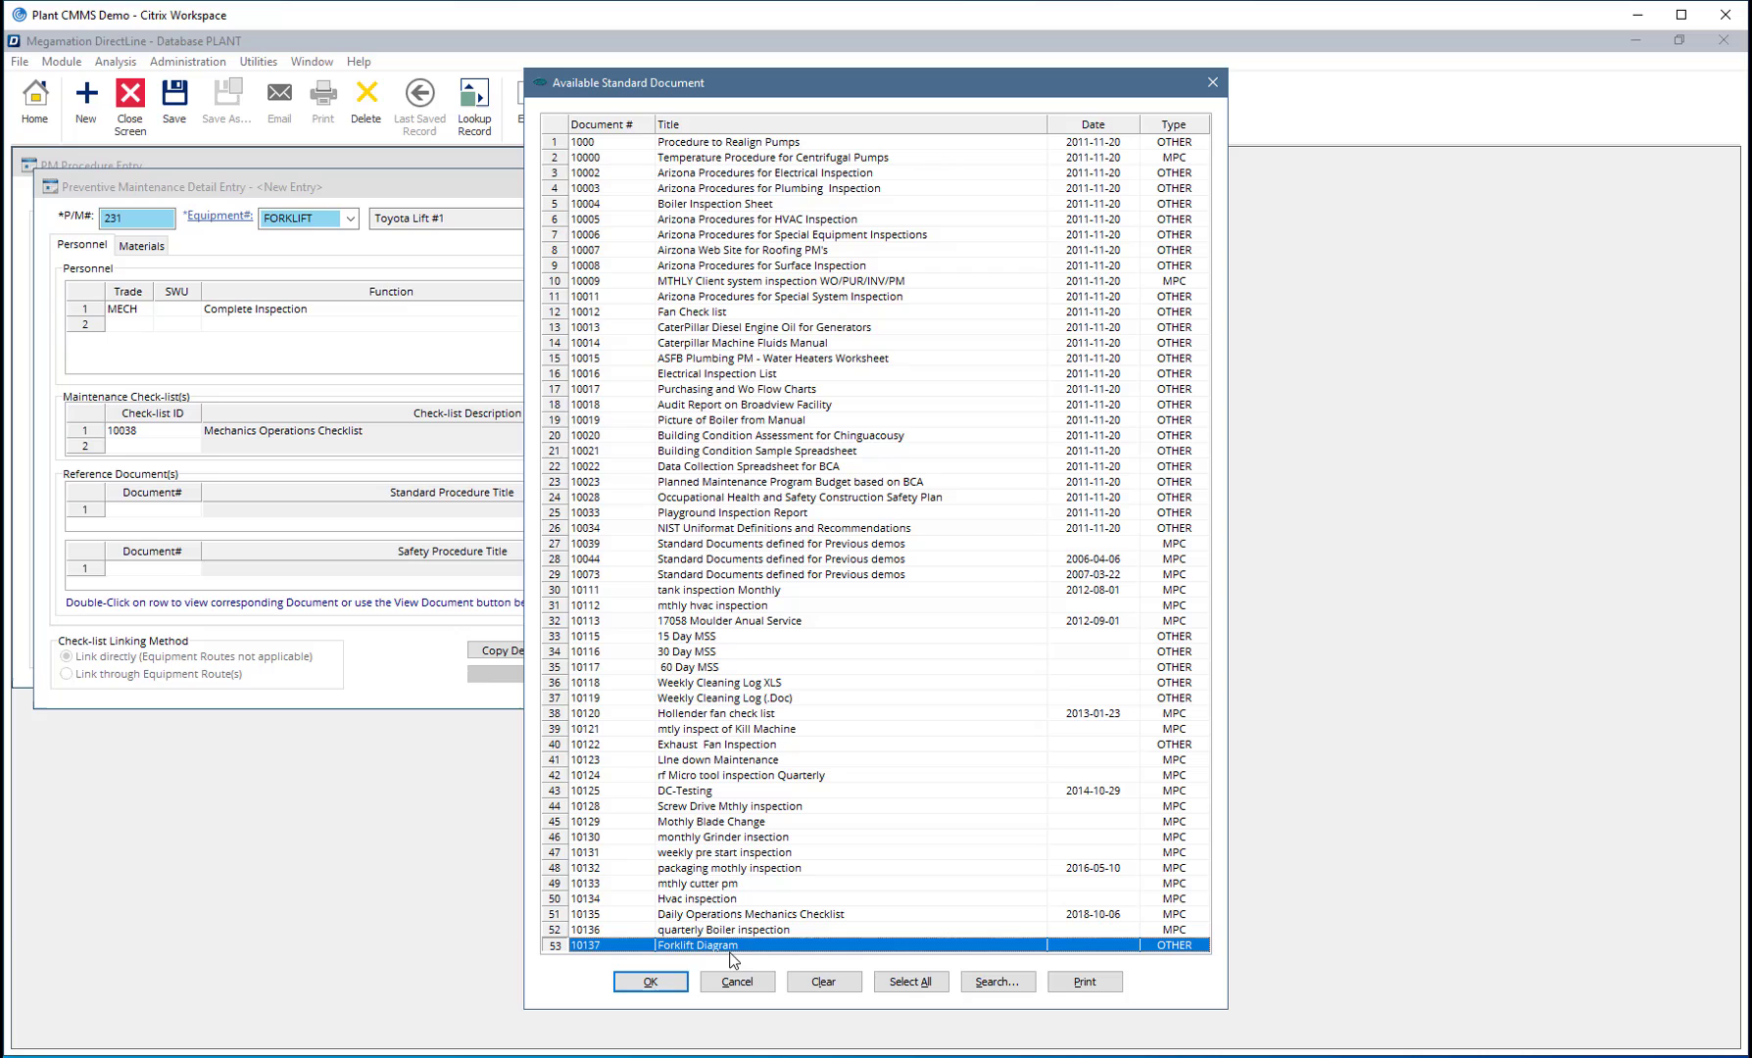
click(652, 982)
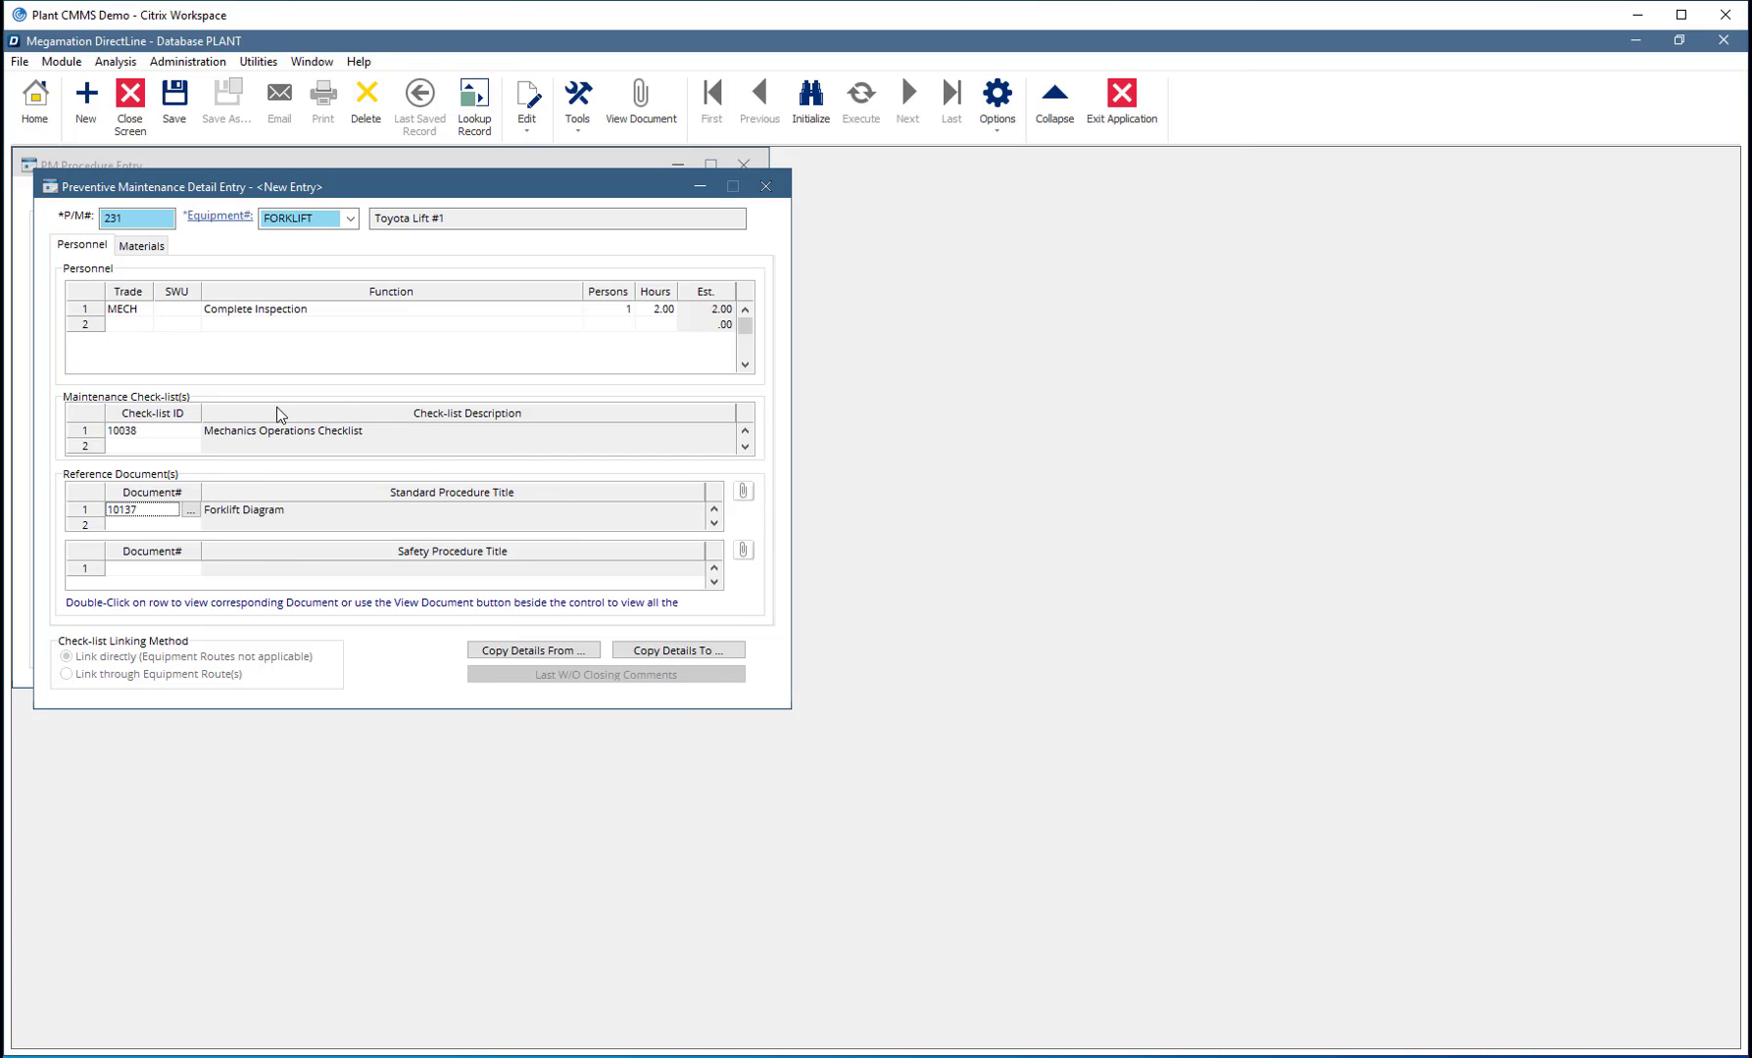
Set the safety document to 10001 Monthly Truck Service, then preview and close Forklift Diagram
click(181, 569)
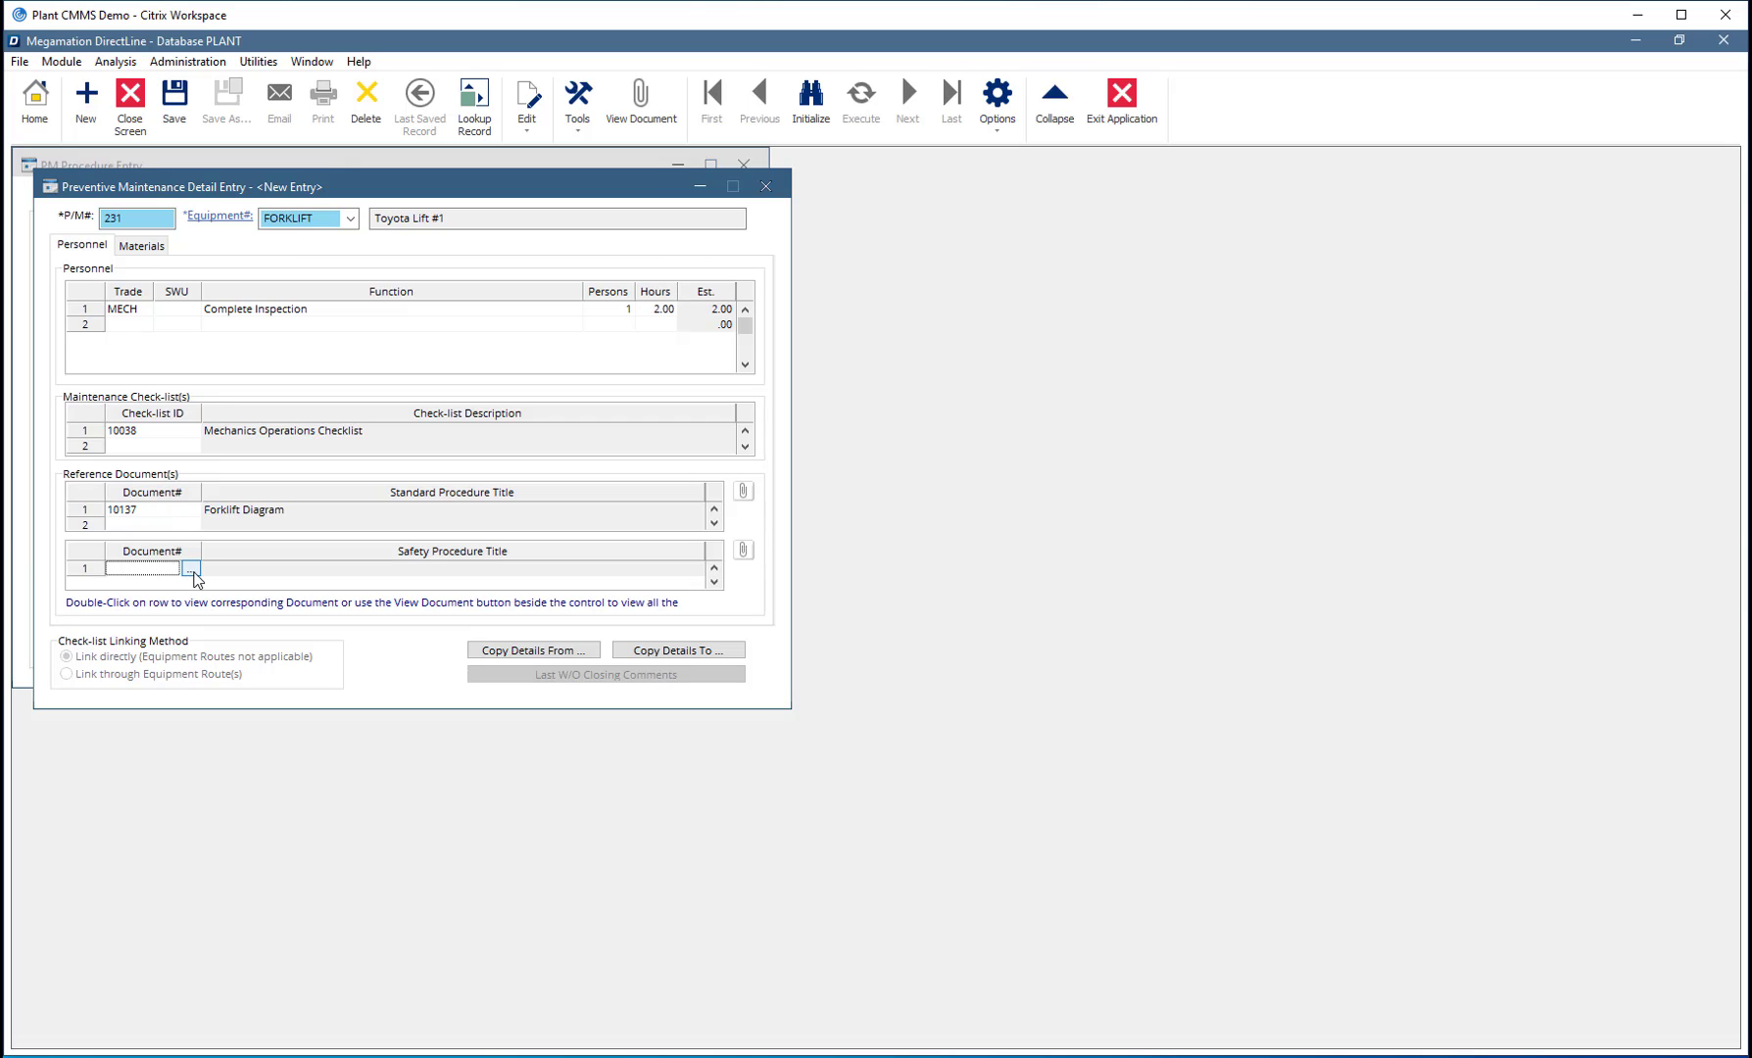
click(191, 572)
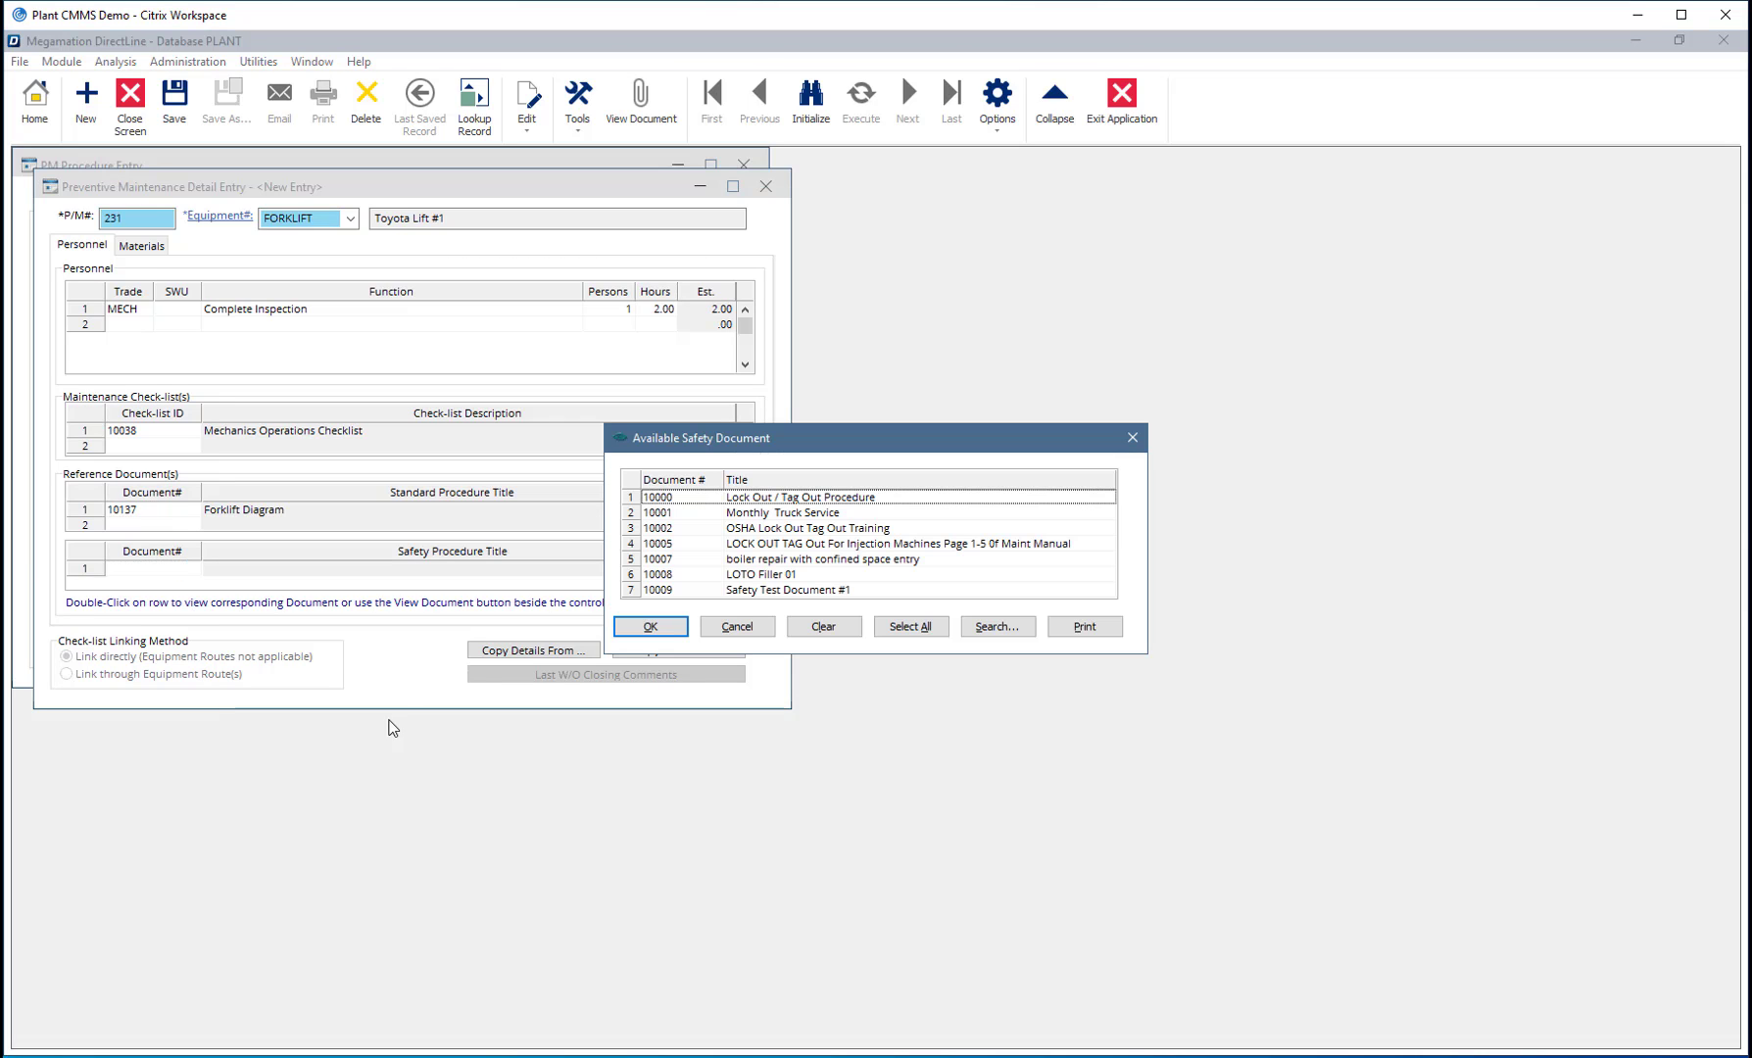
click(763, 515)
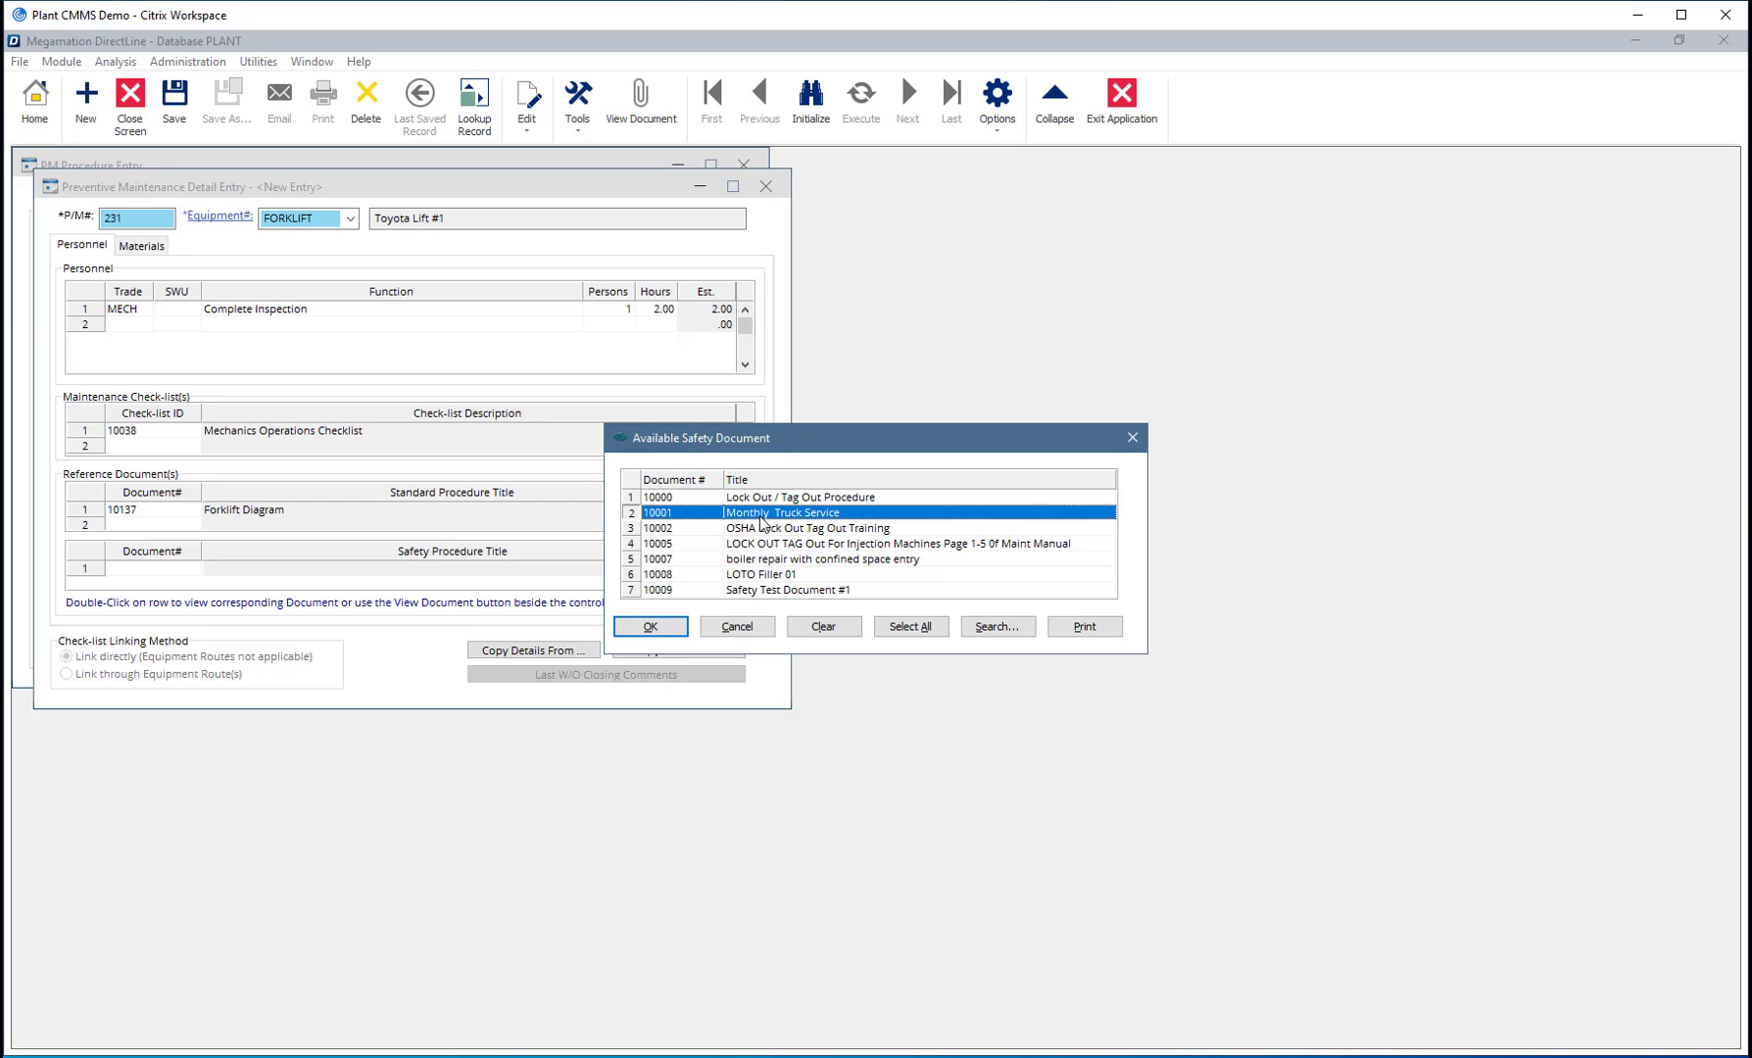
click(651, 628)
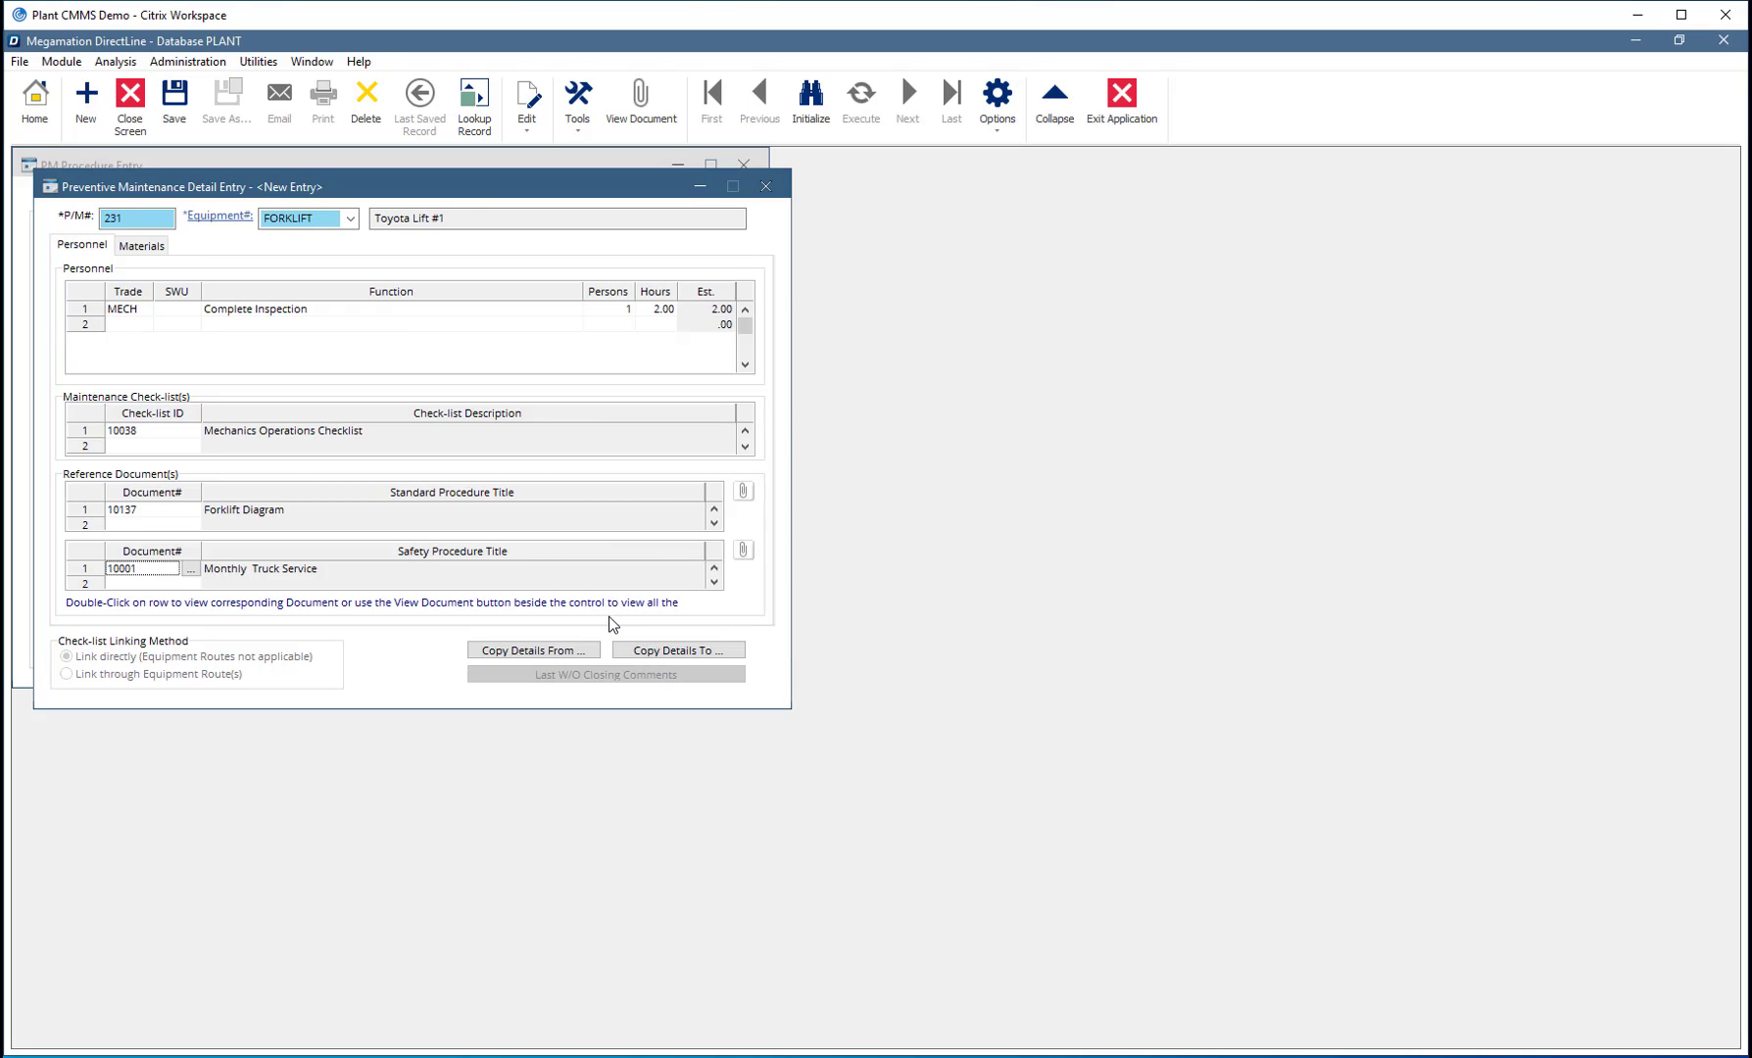
click(748, 494)
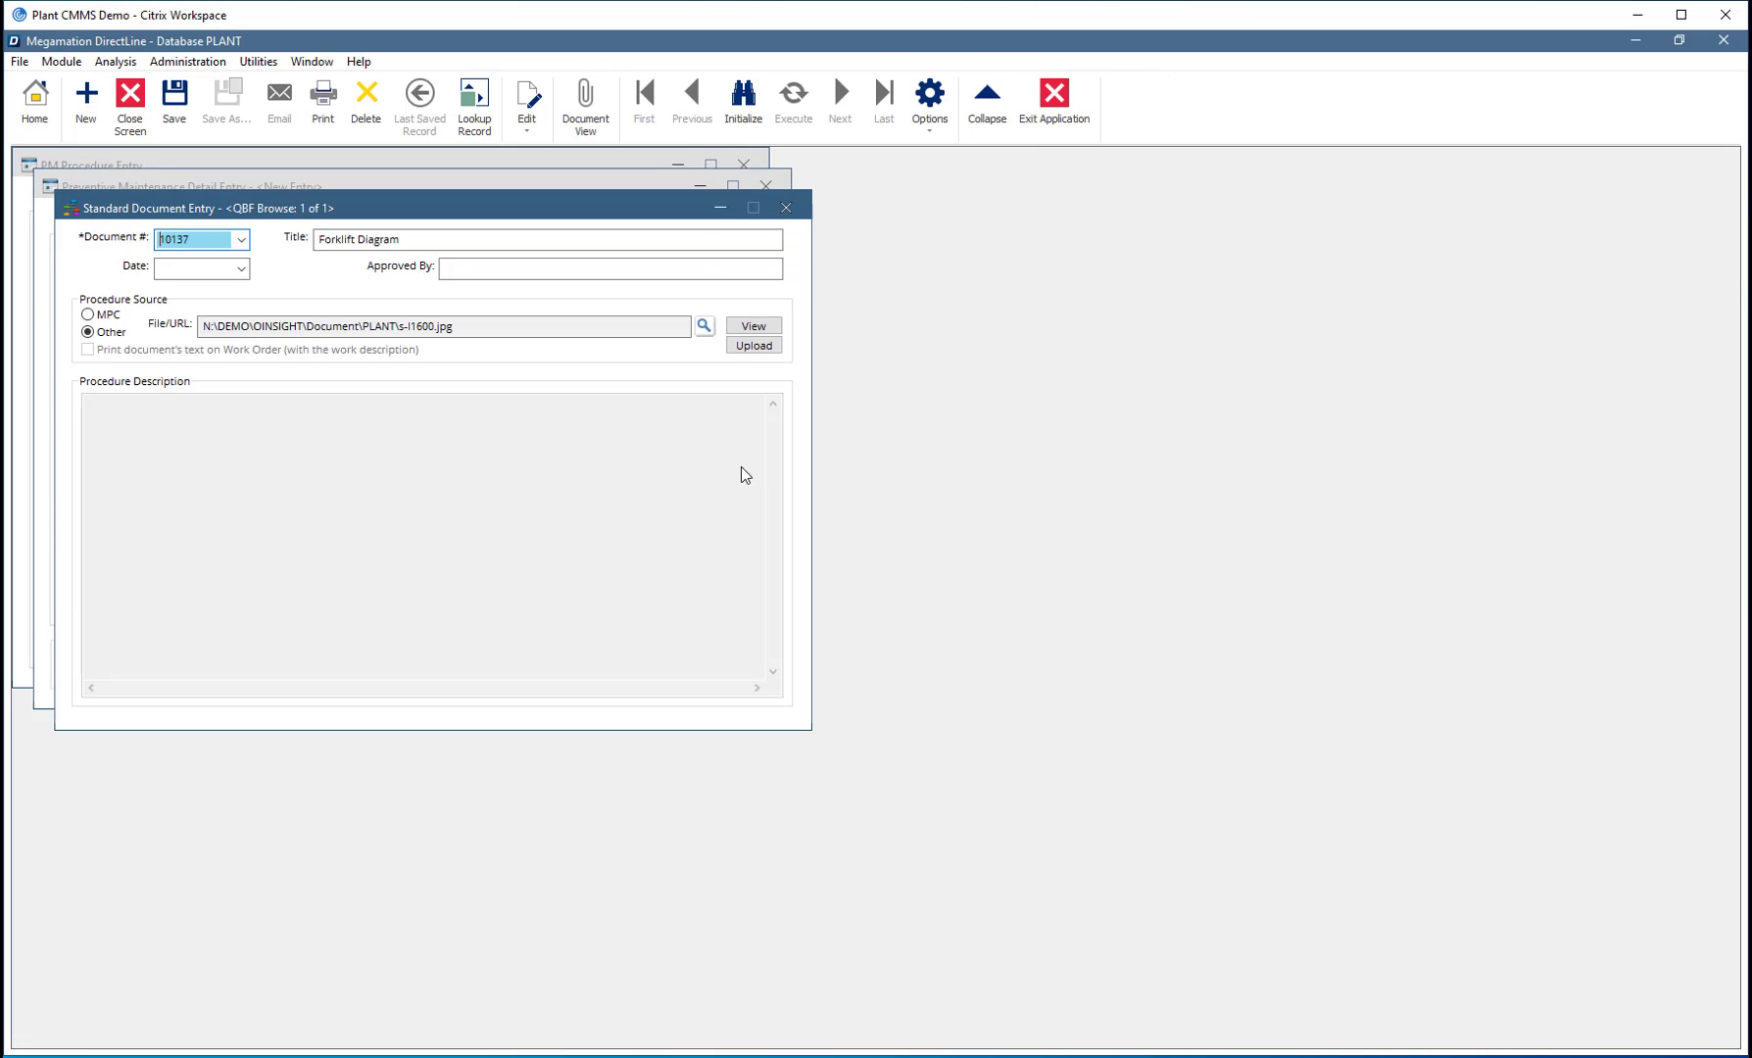
click(786, 208)
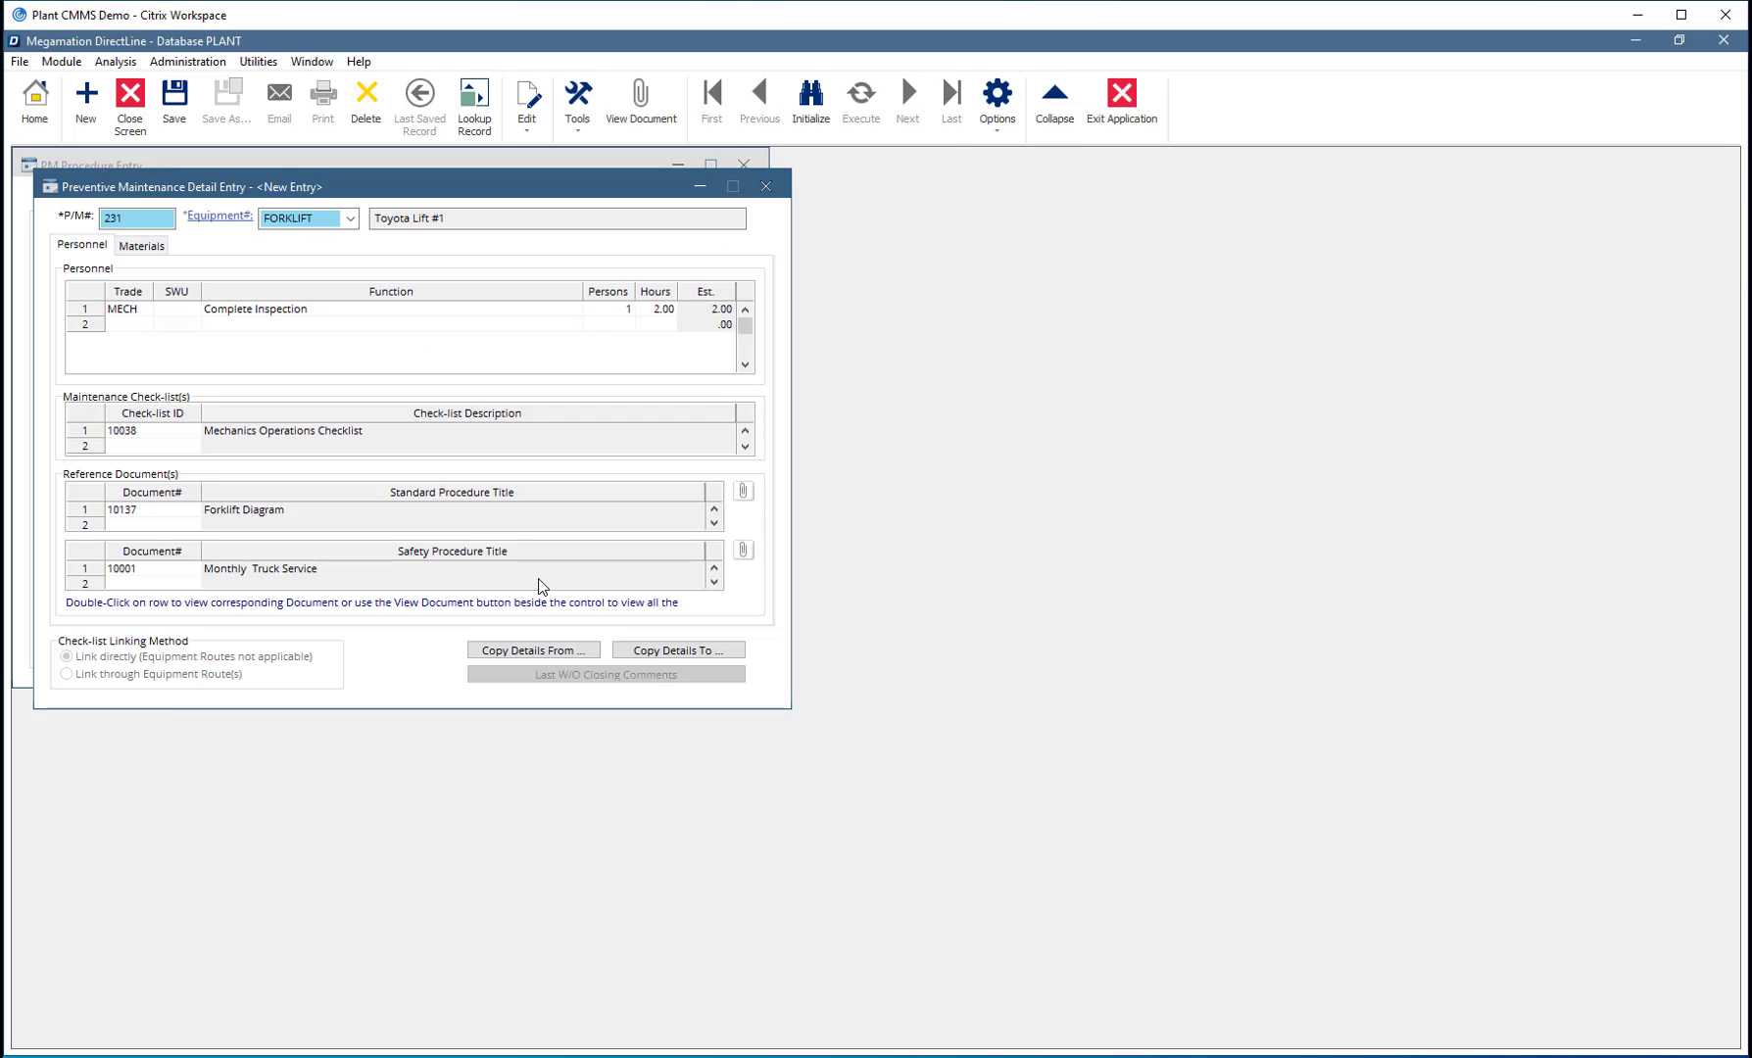
Add part BELT00027 with quantity 1 to Materials and save the FORKLIFT entry
click(142, 249)
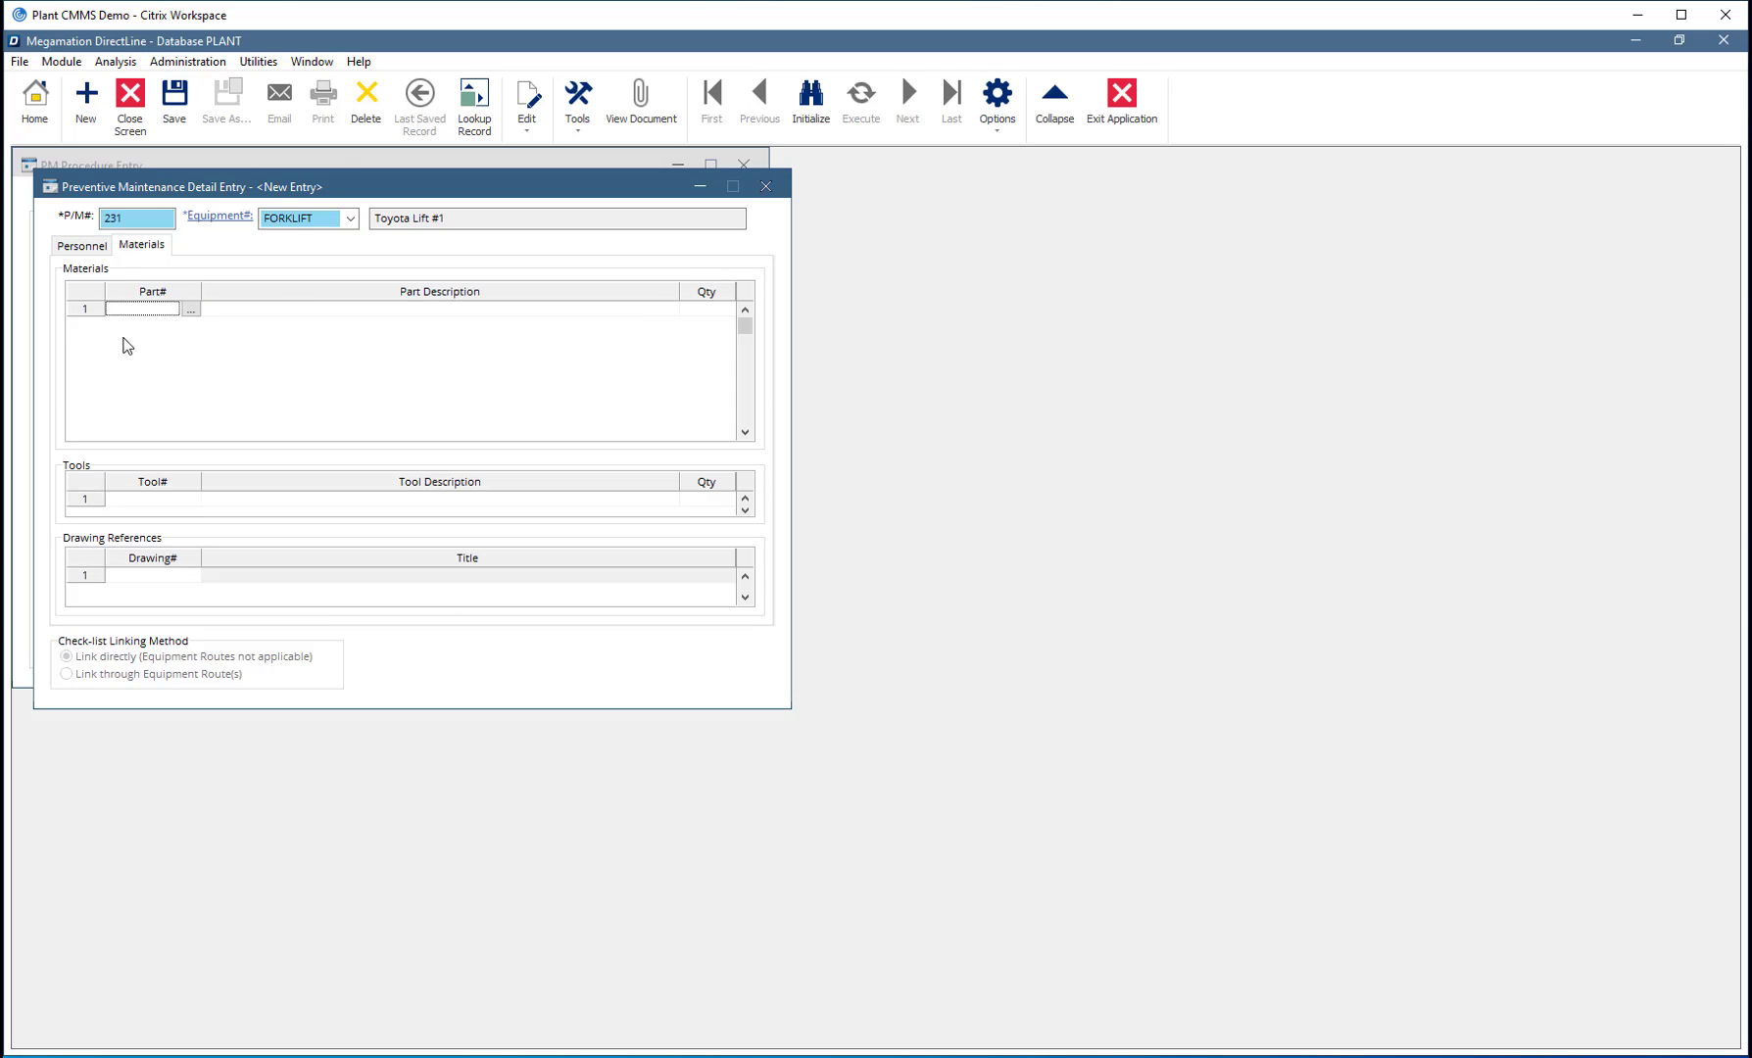
click(190, 310)
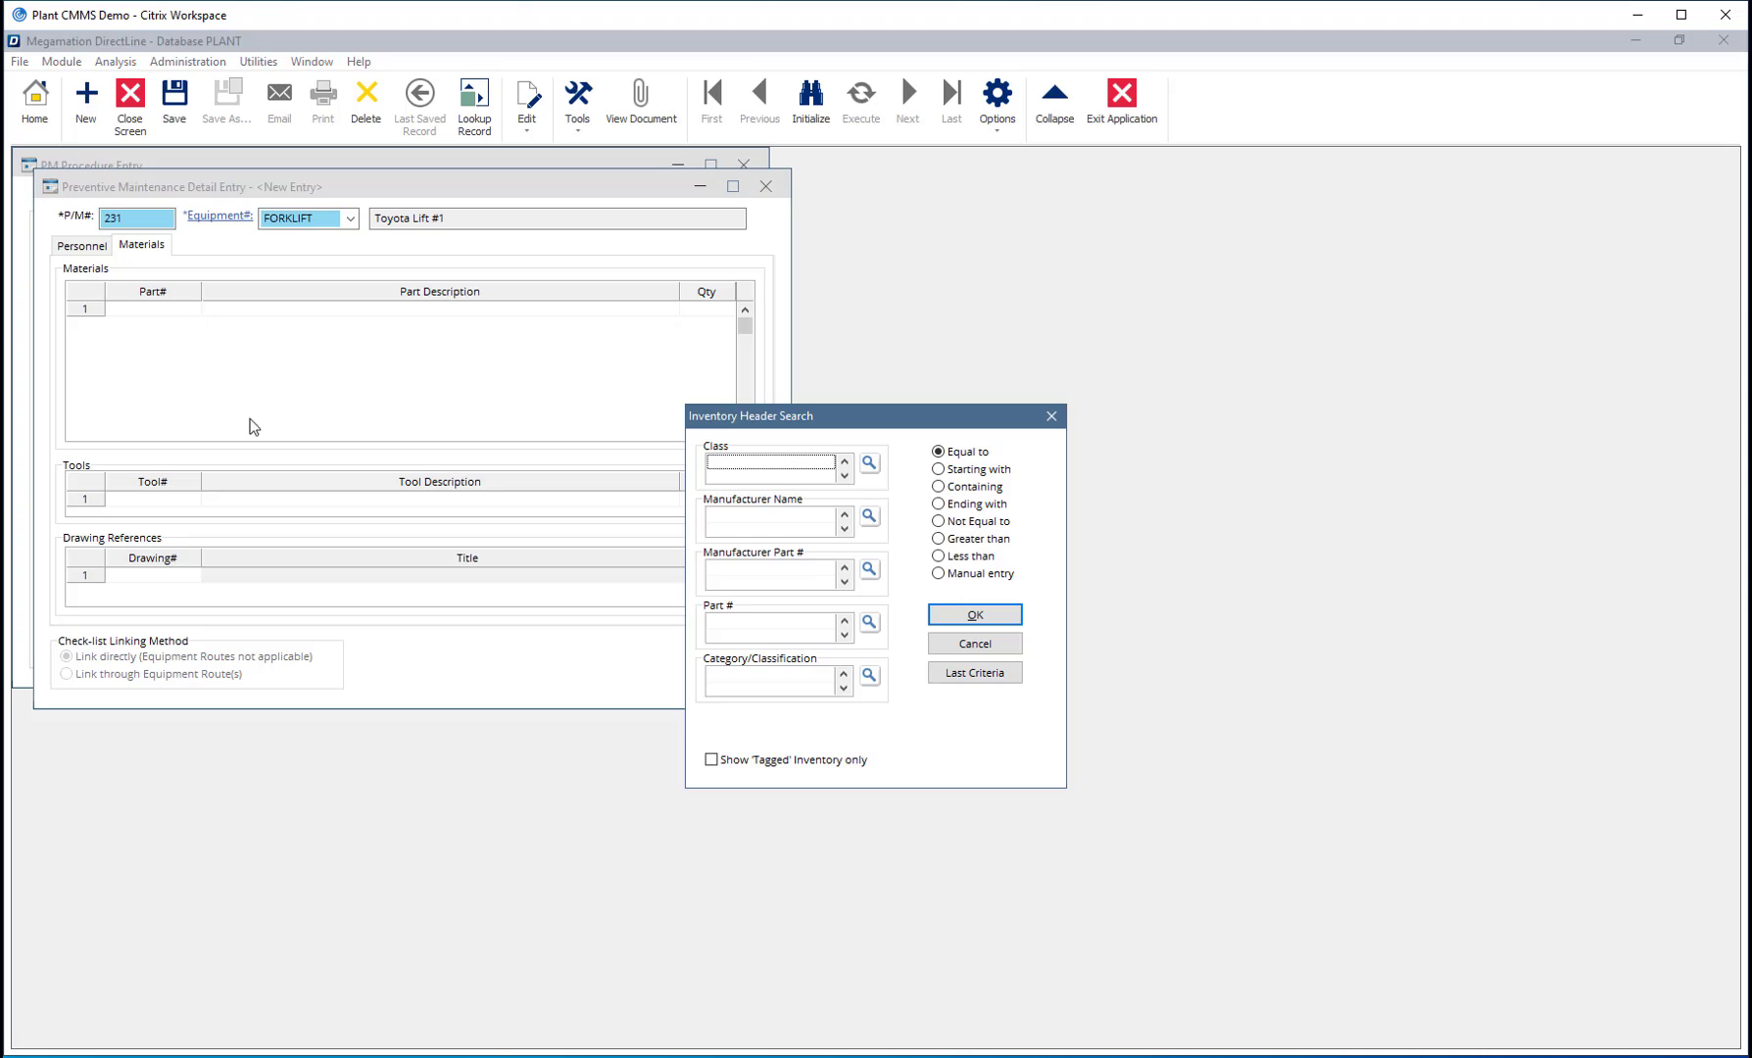
key(Return)
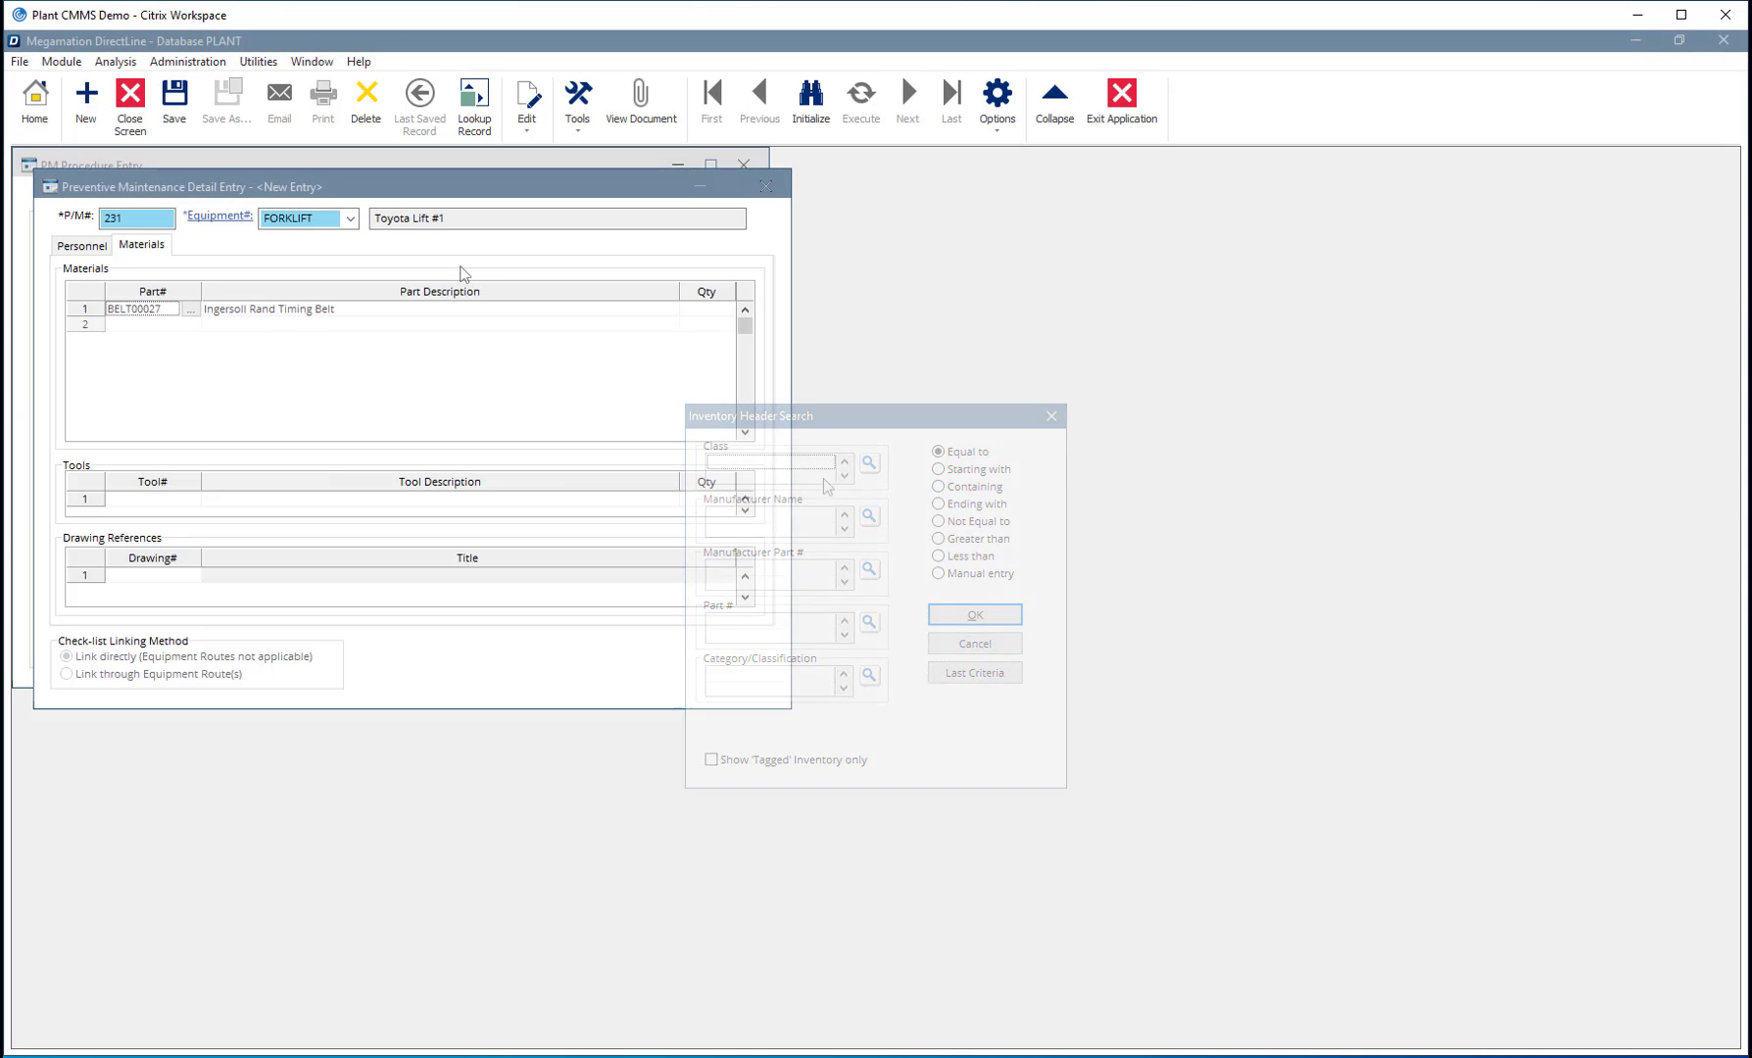
click(709, 308)
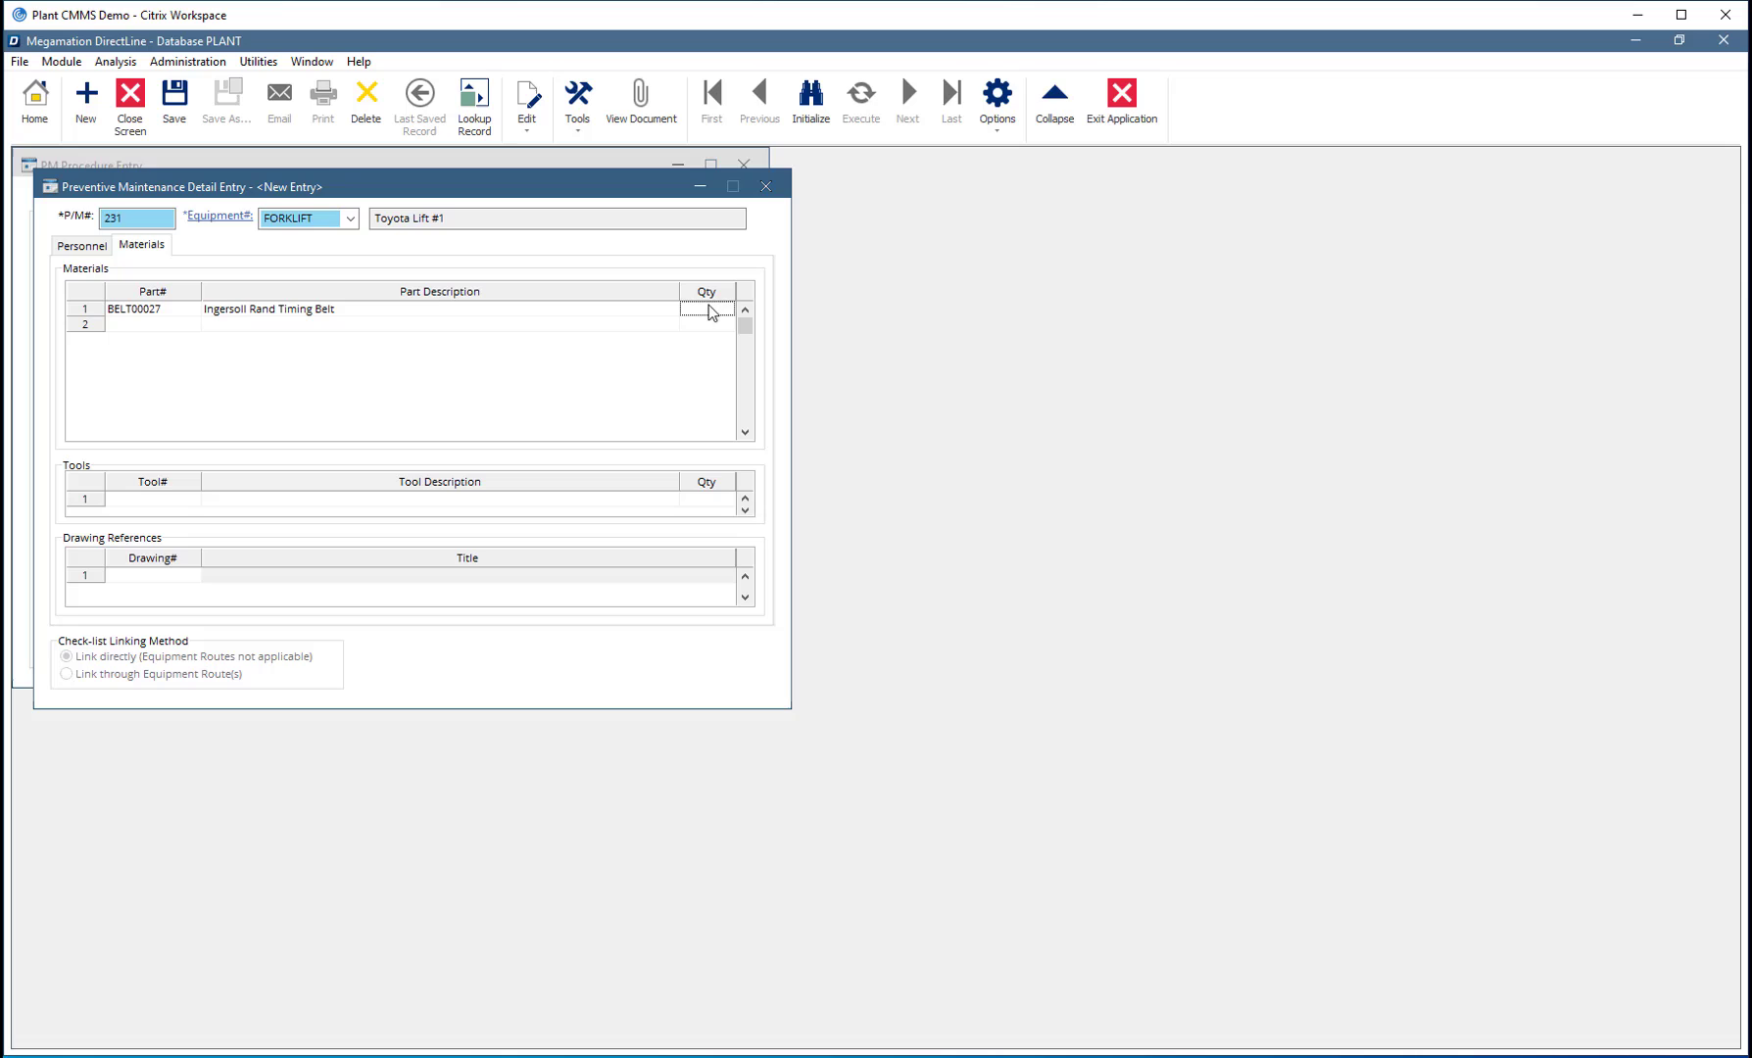
text(1)
key(Tab)
click(173, 119)
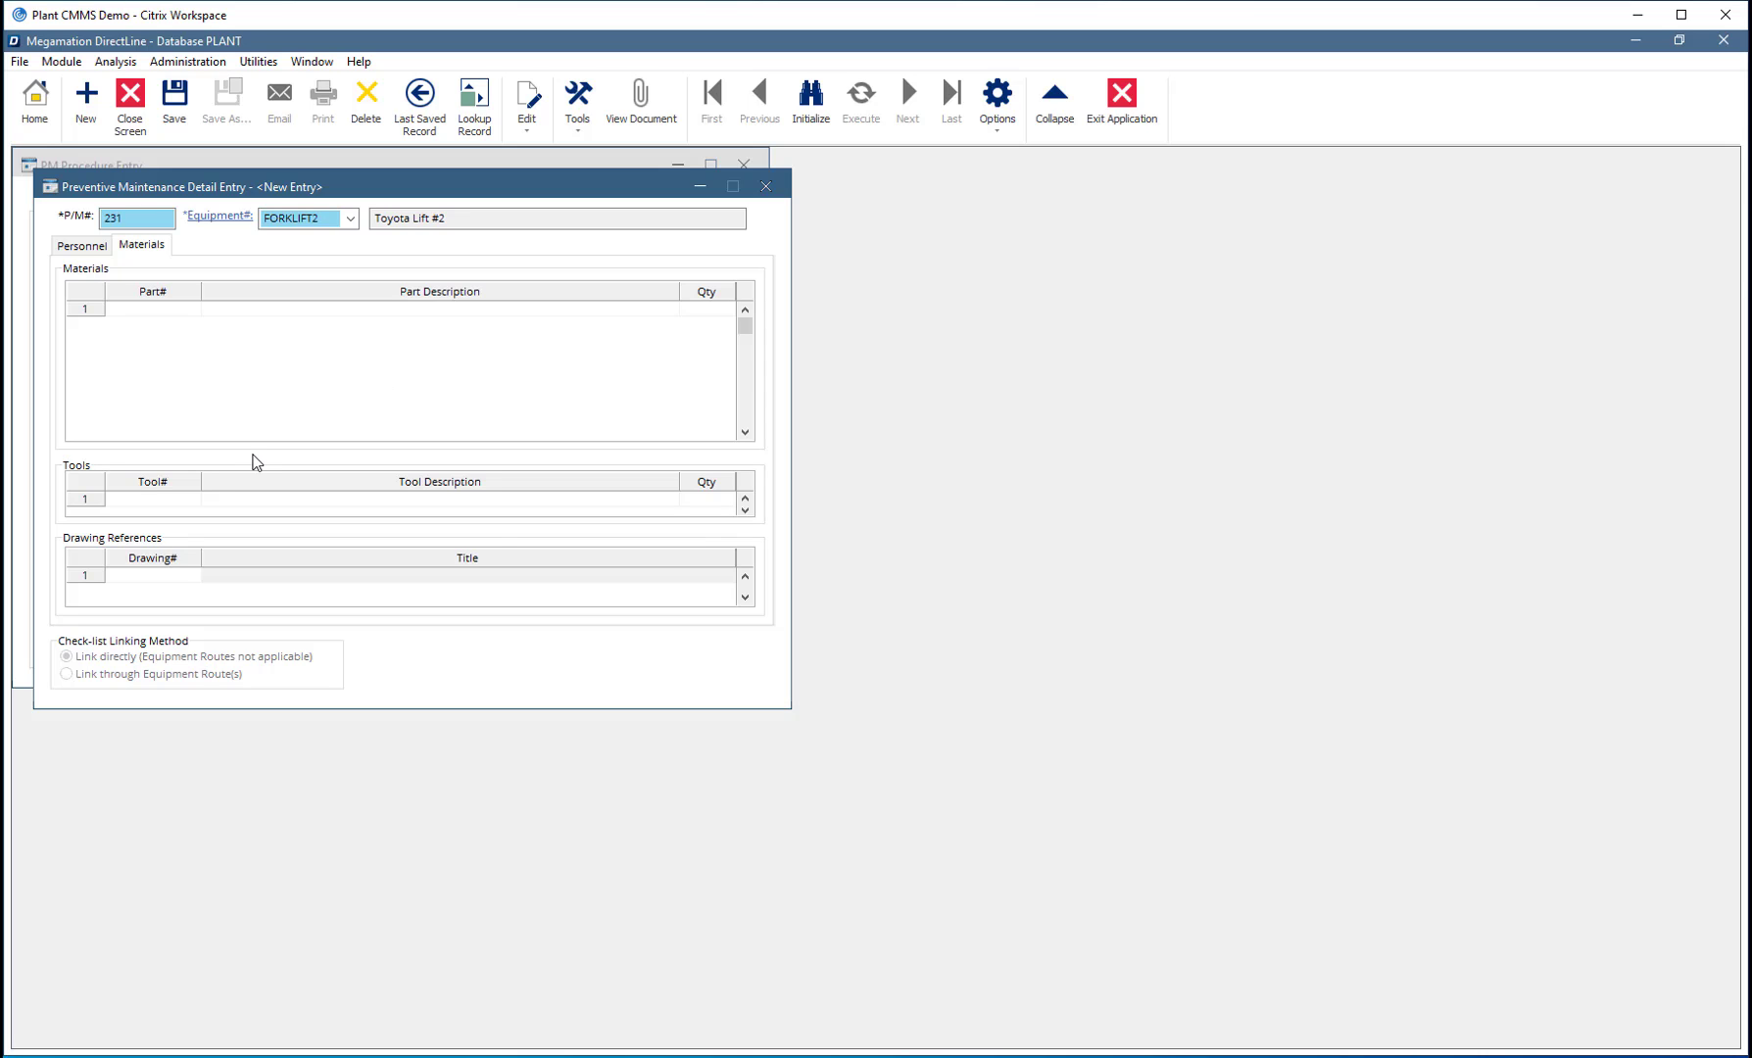
Copy FORKLIFT's details into FORKLIFT2, then target FORKLIFT, FORKLIFT3 and FORKLIFT4 for copying
key(ctrl+Tab)
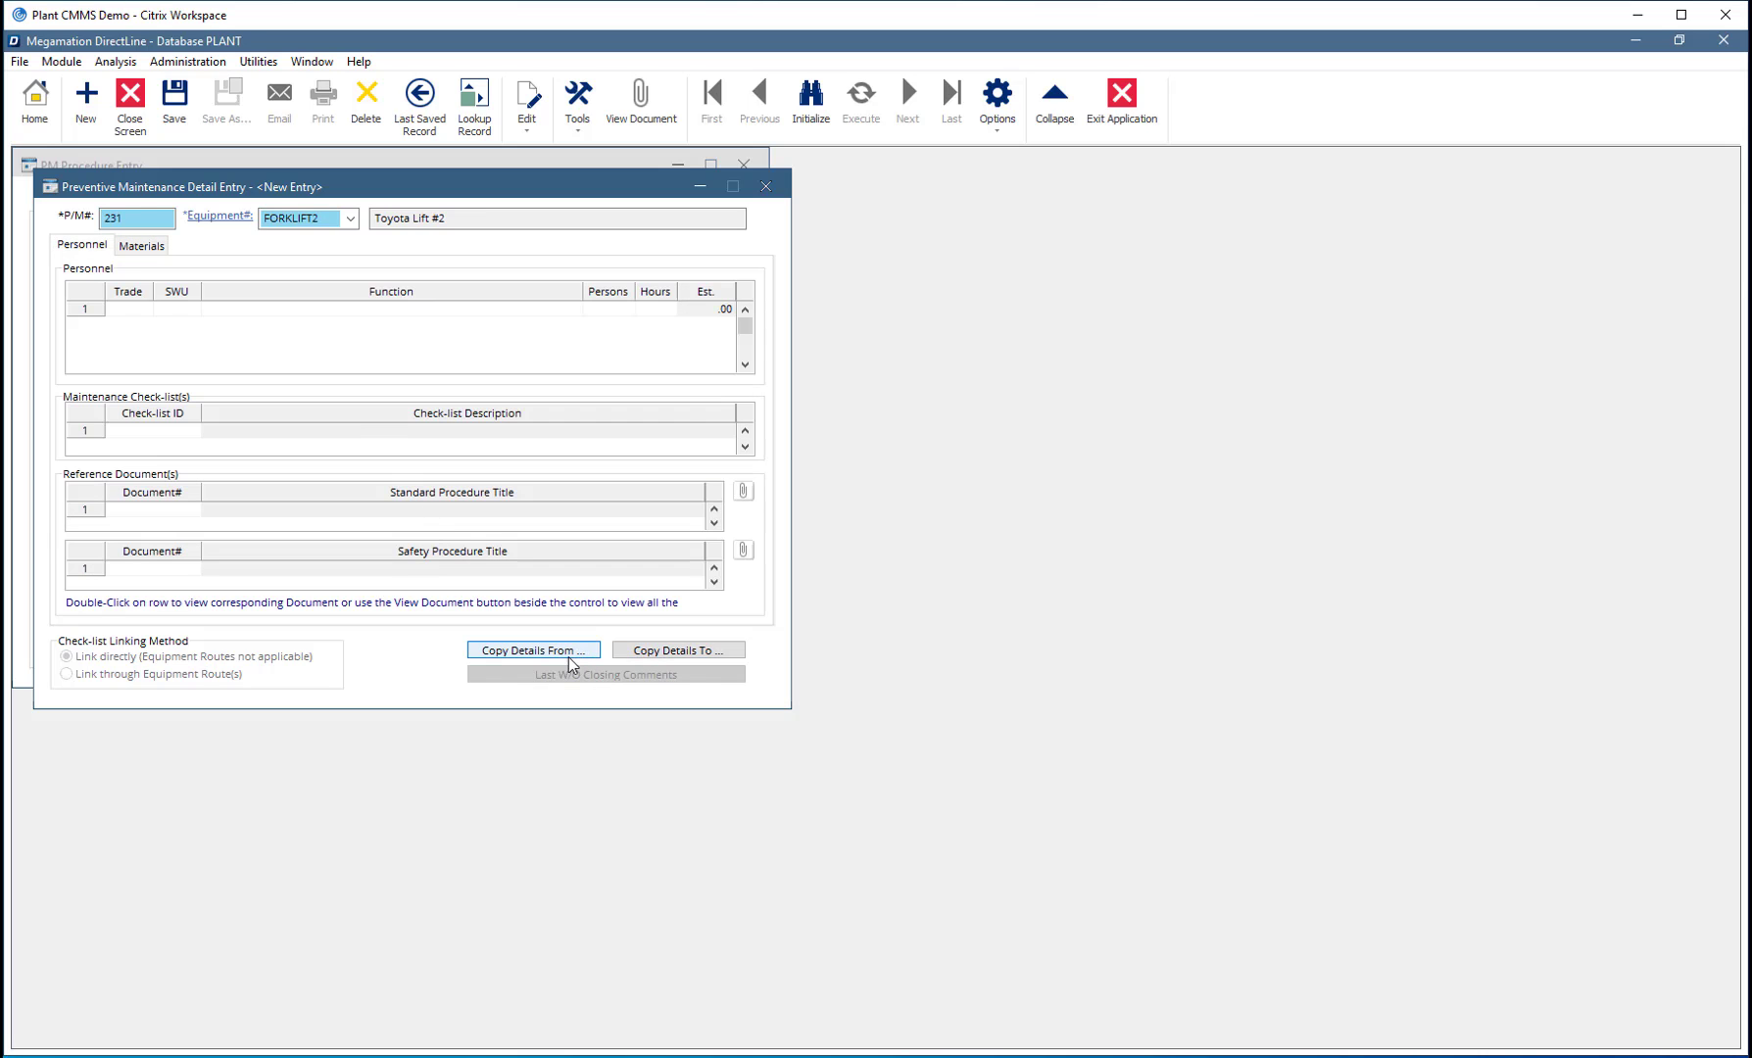
click(562, 655)
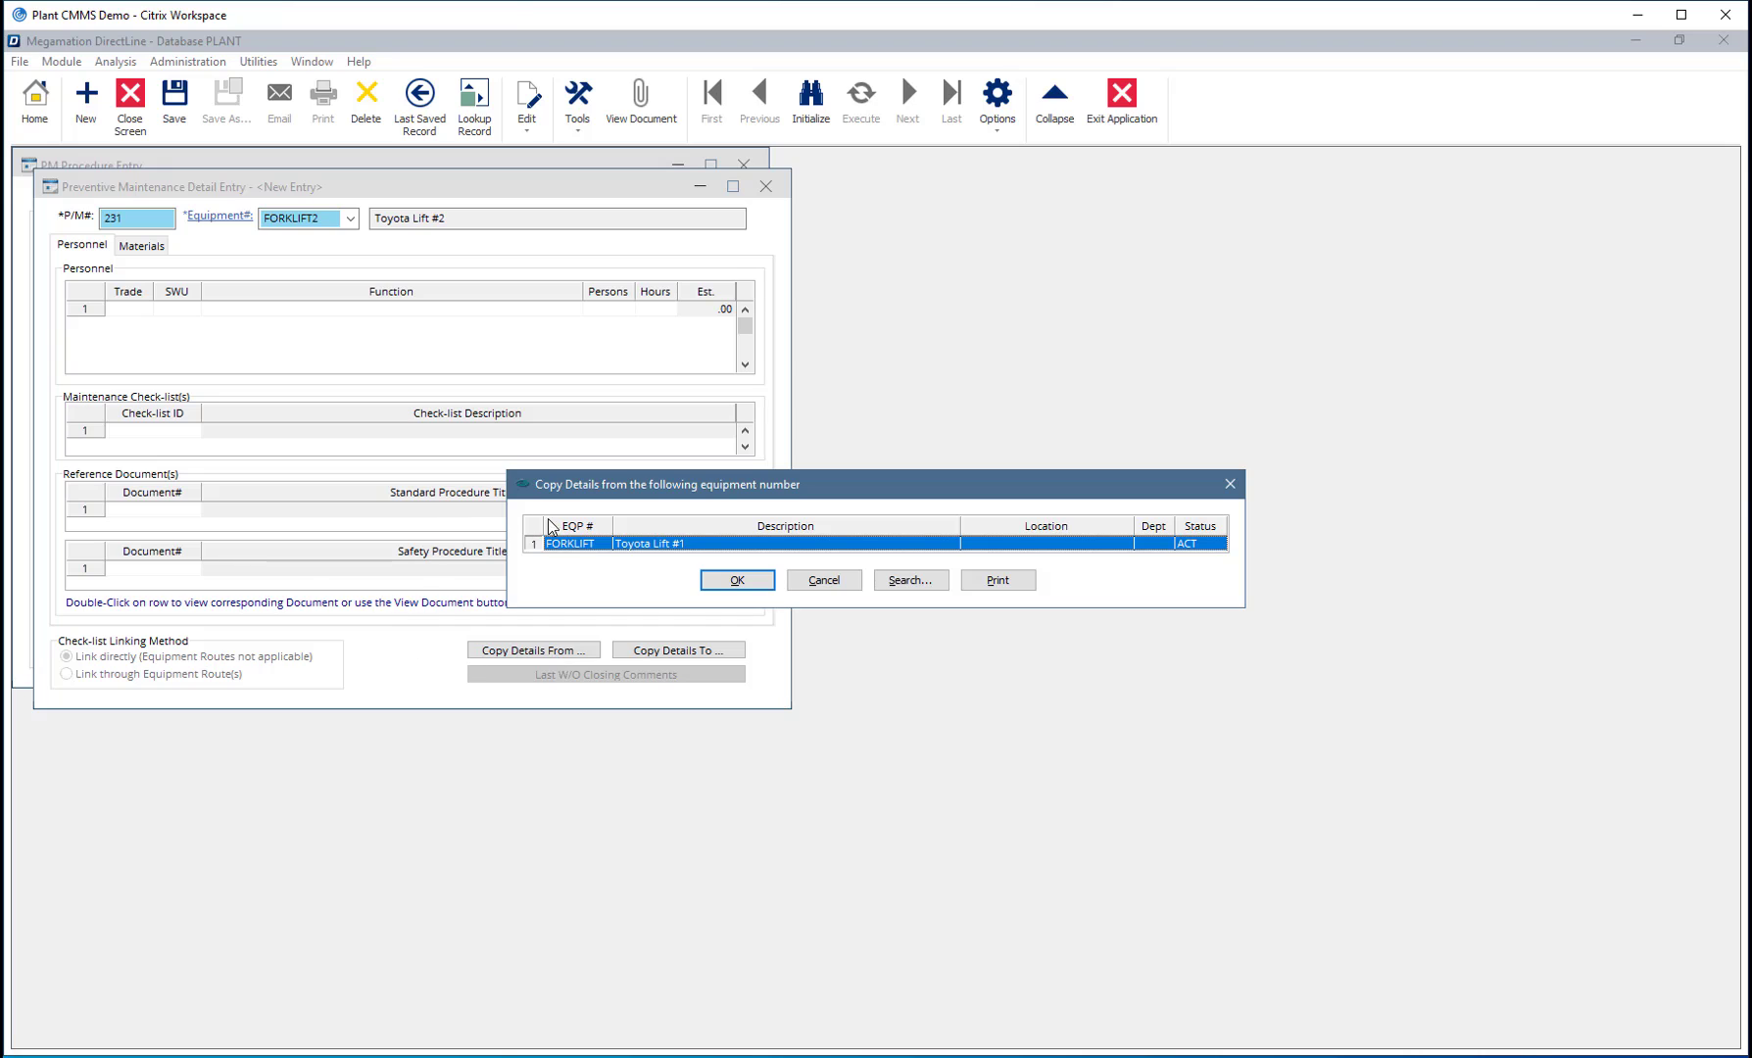
click(705, 583)
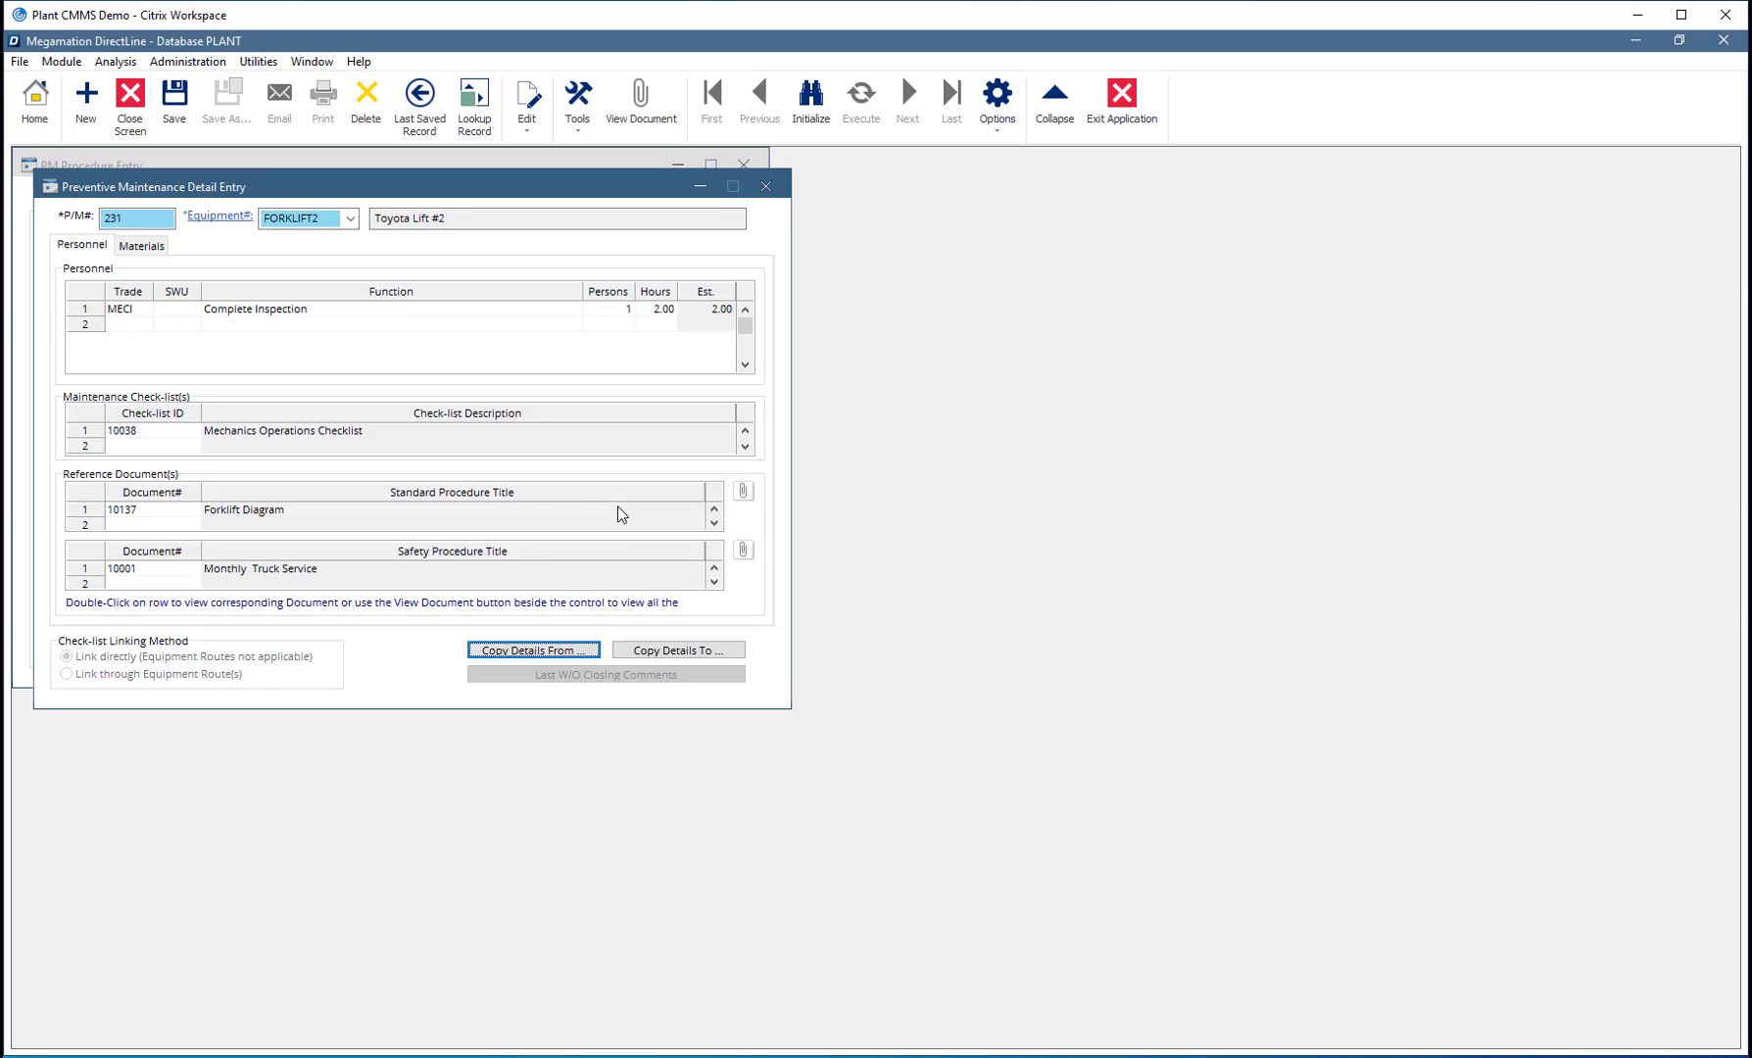
click(679, 652)
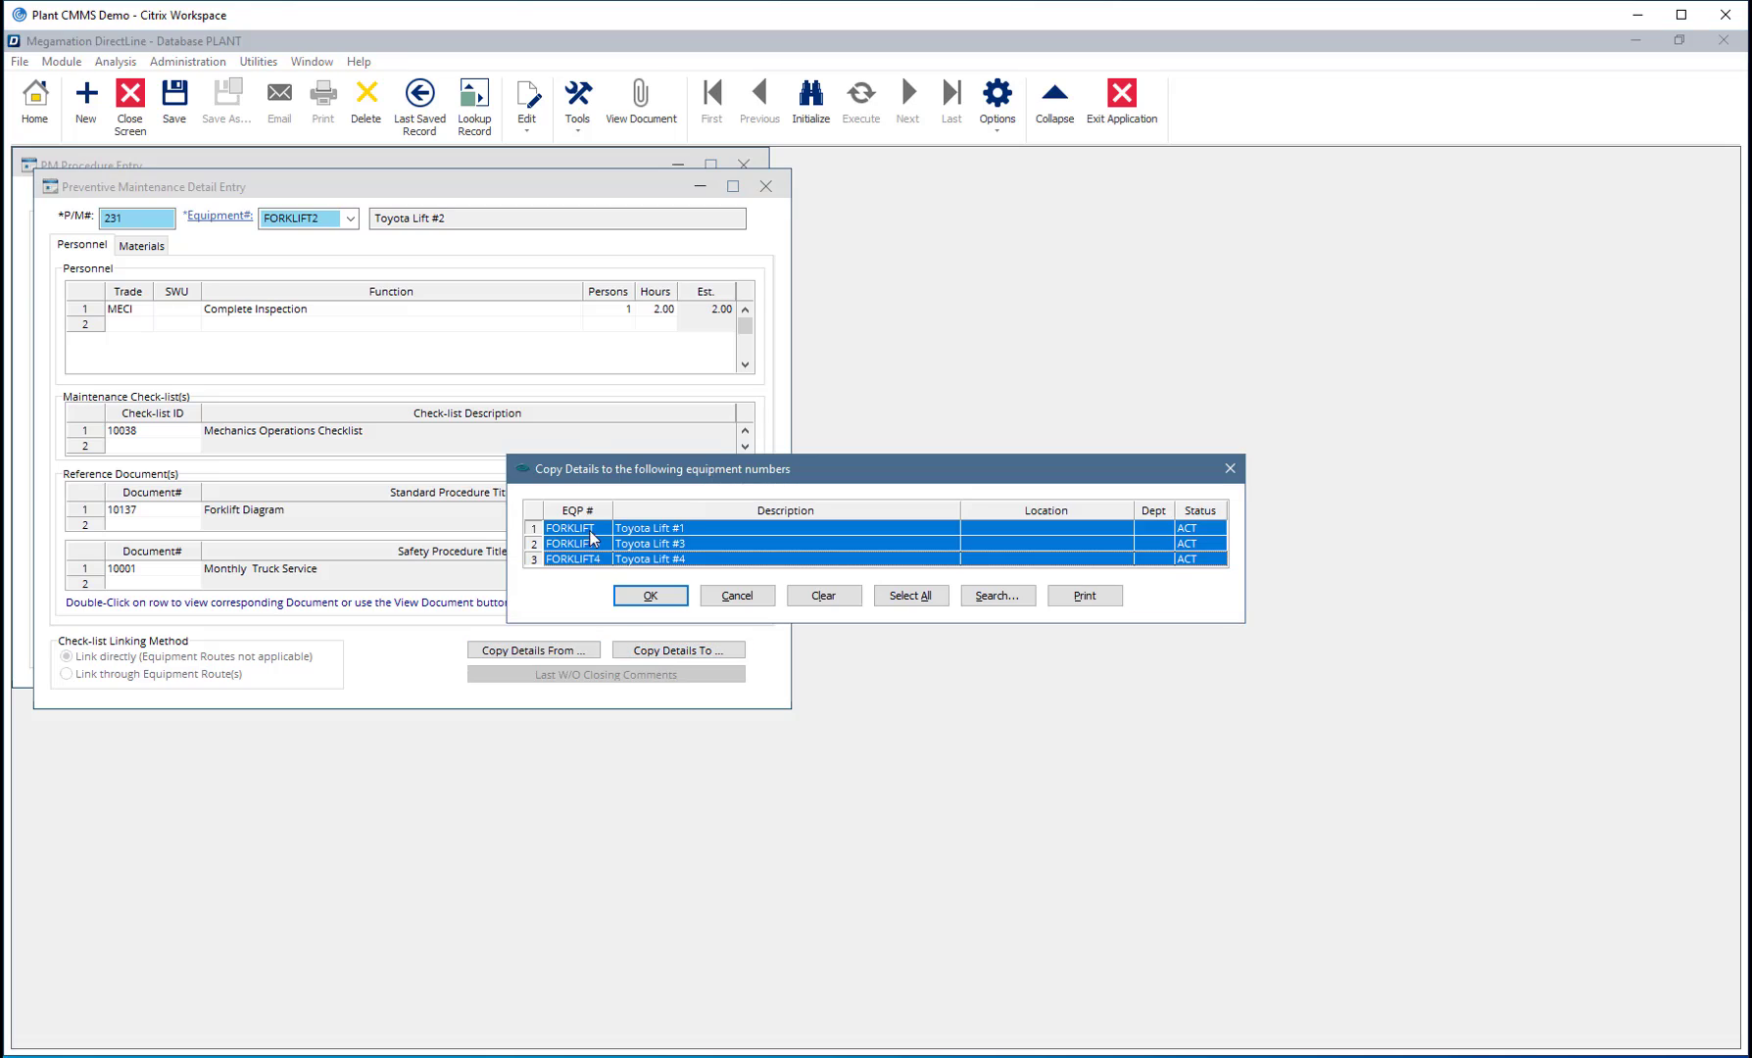